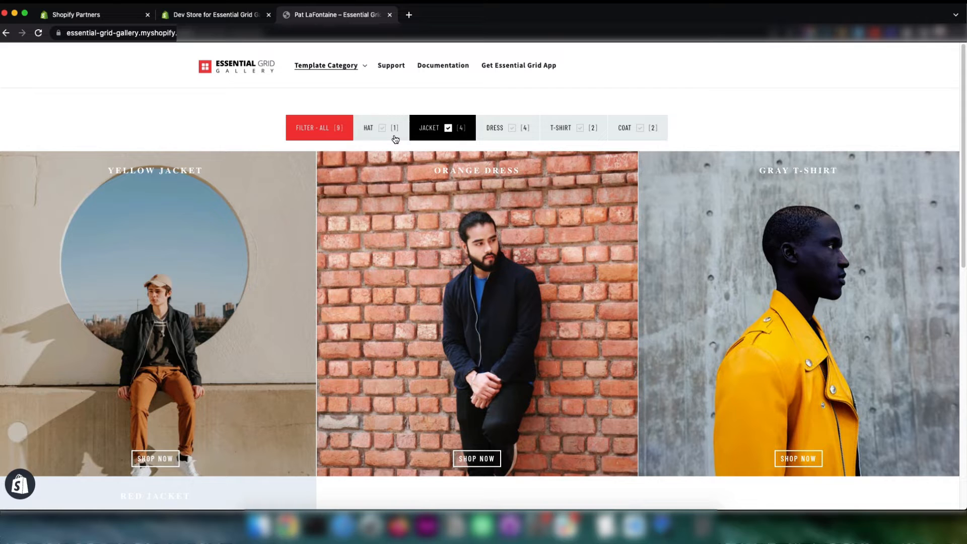
# Filter the demo gallery by the Dress category
pyautogui.click(502, 128)
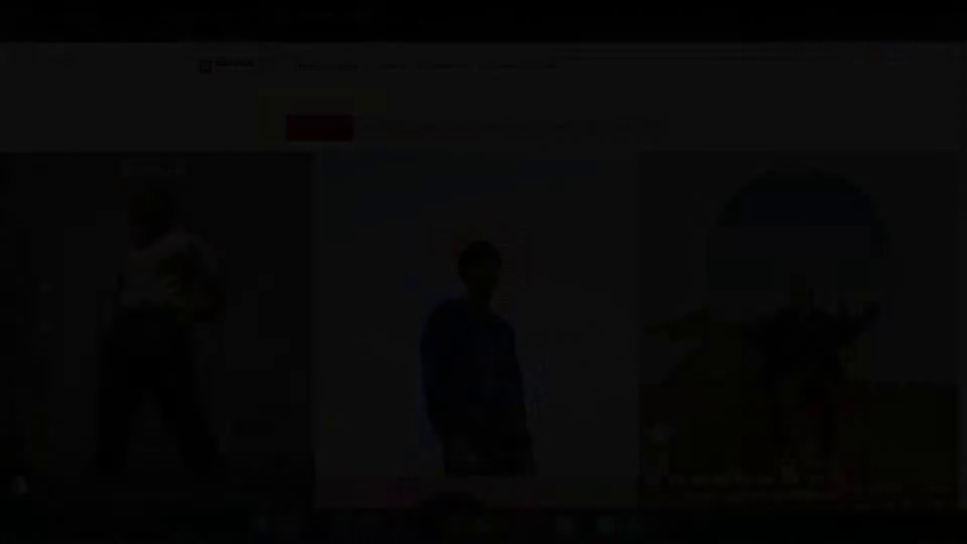
# Switch to the dev store's Shopify admin and open the installed Essential Grid Gallery app
pyautogui.click(200, 17)
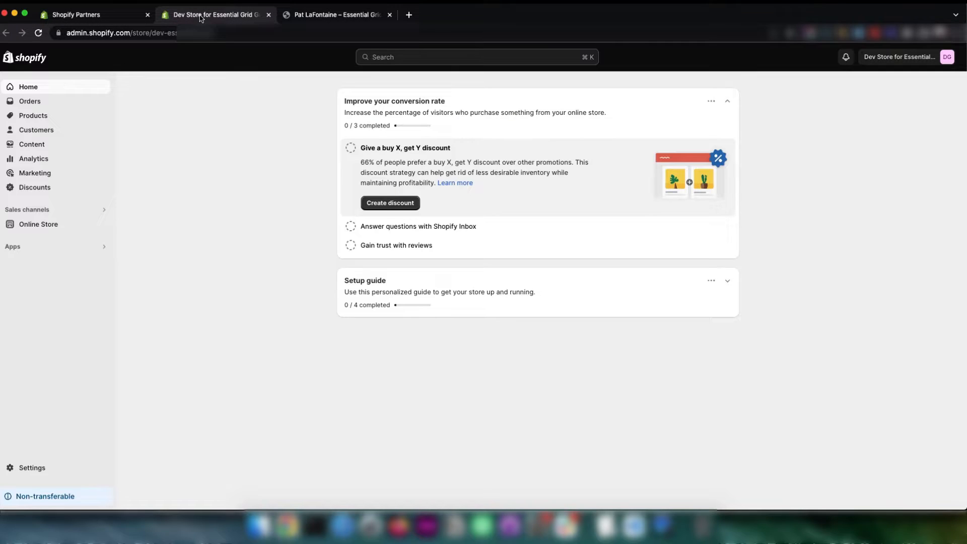
pyautogui.click(88, 247)
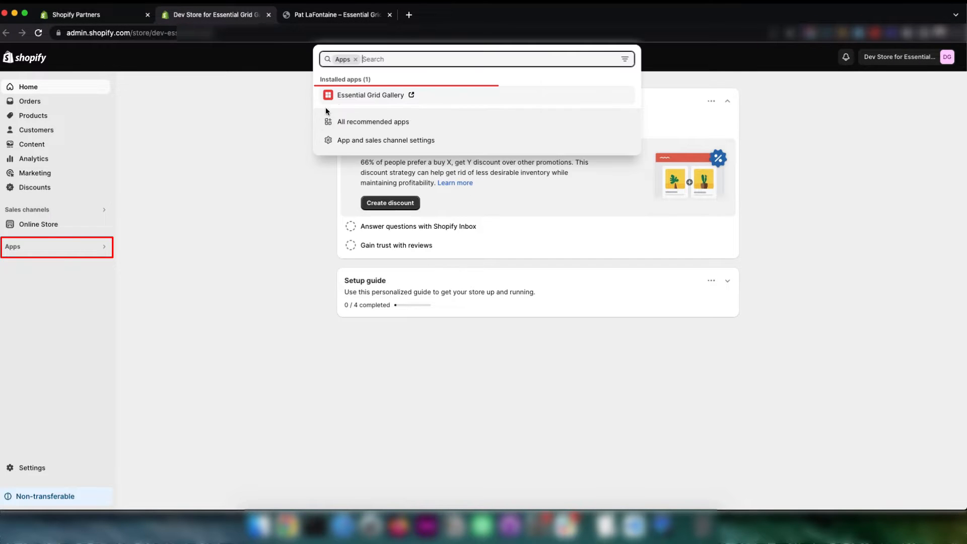
pyautogui.click(364, 97)
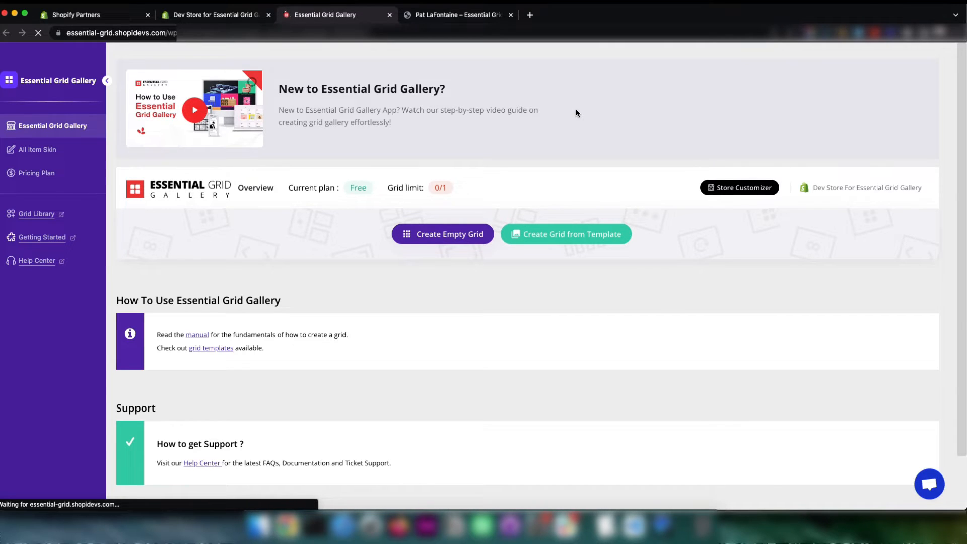
# Start a new grid from a template and narrow the template library to the Filtering category
pyautogui.click(548, 233)
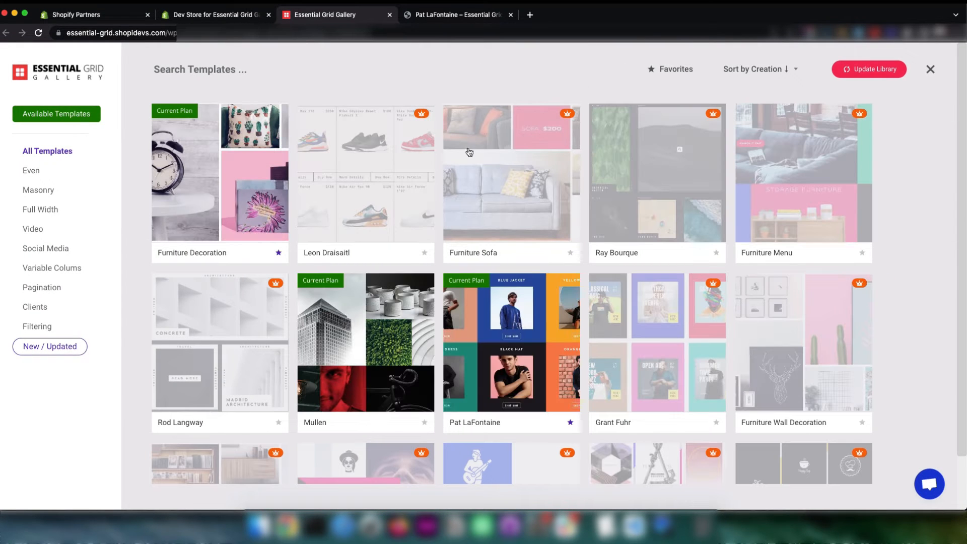
pyautogui.moveTo(490, 310)
pyautogui.click(73, 118)
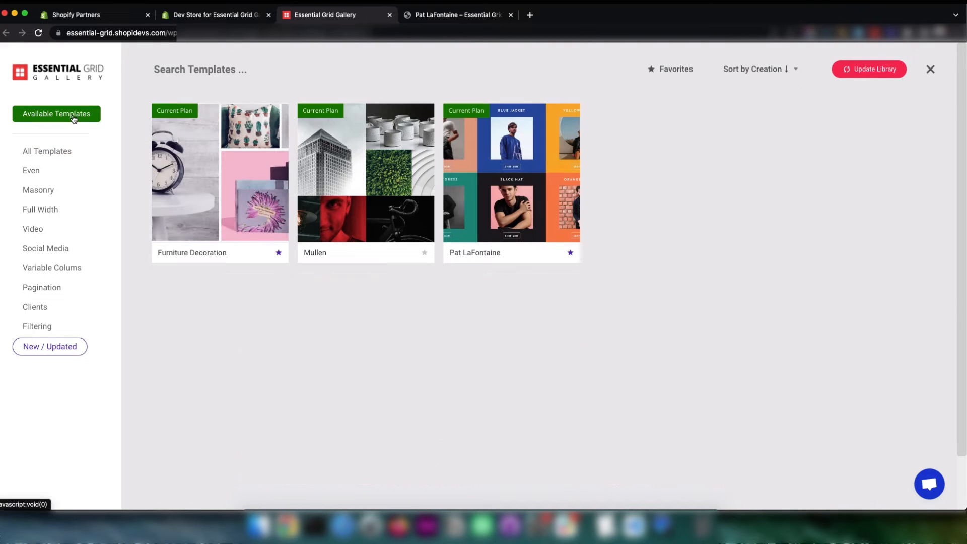
pyautogui.click(38, 327)
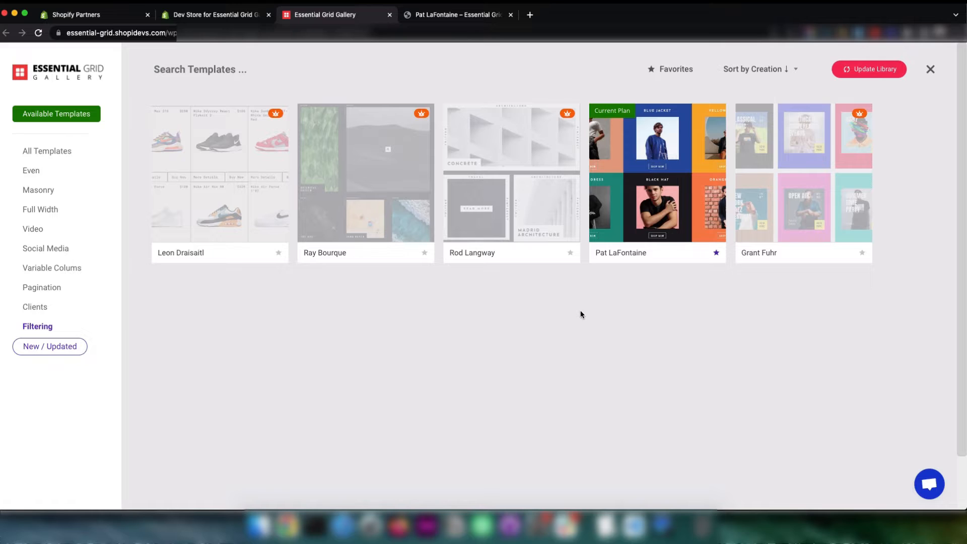
# Install the Pat LaFontaine template with its add-ons and open the imported grid for editing
pyautogui.click(668, 173)
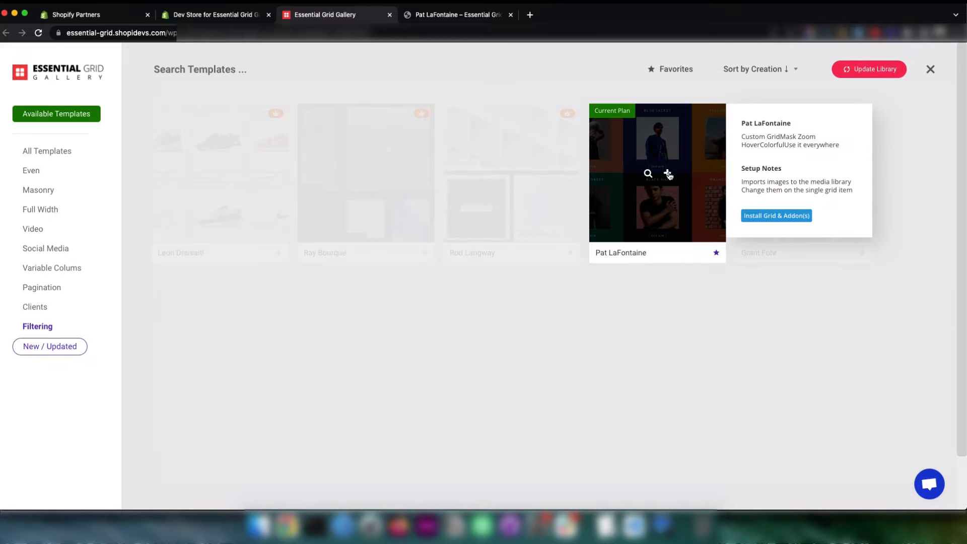
pyautogui.click(760, 215)
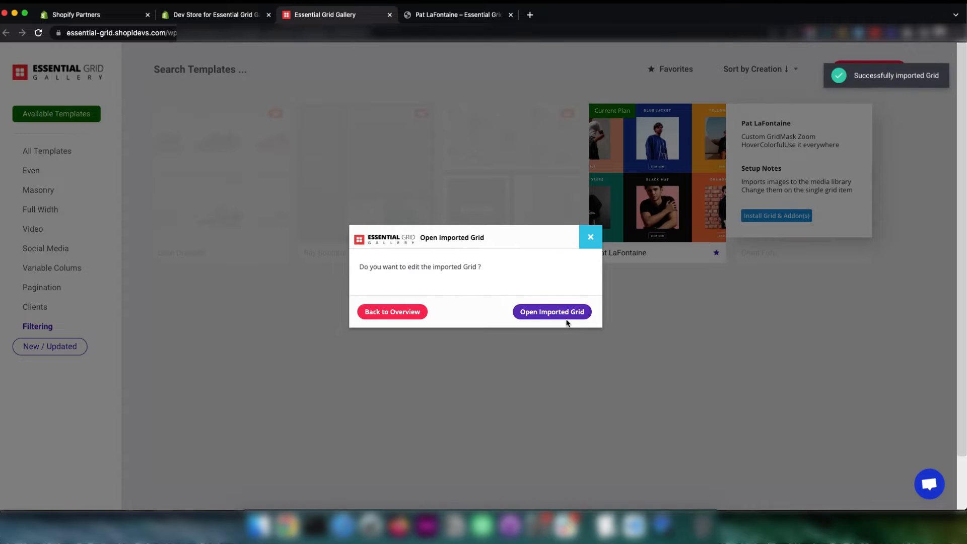
pyautogui.click(551, 312)
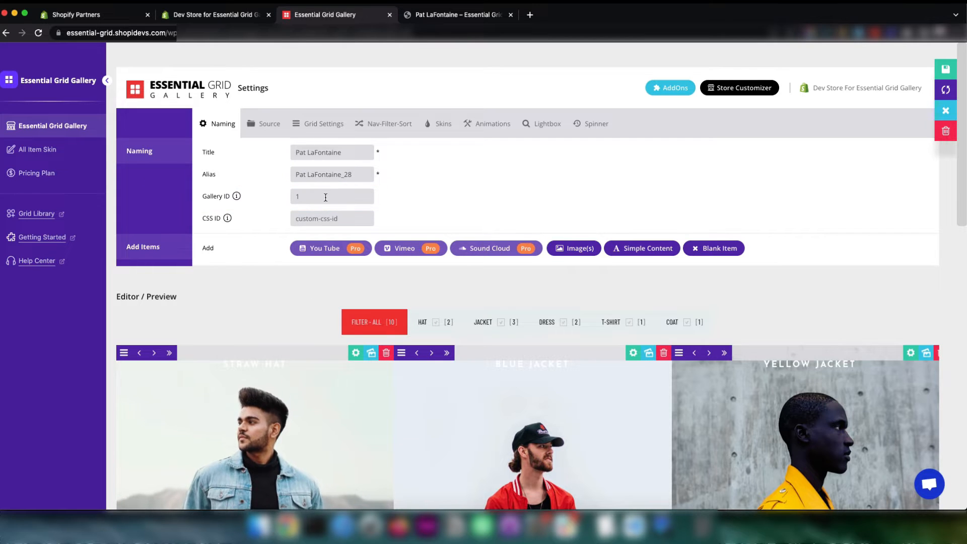
# Save the imported grid and open the store customizer for the dev store's theme
pyautogui.moveTo(239, 197)
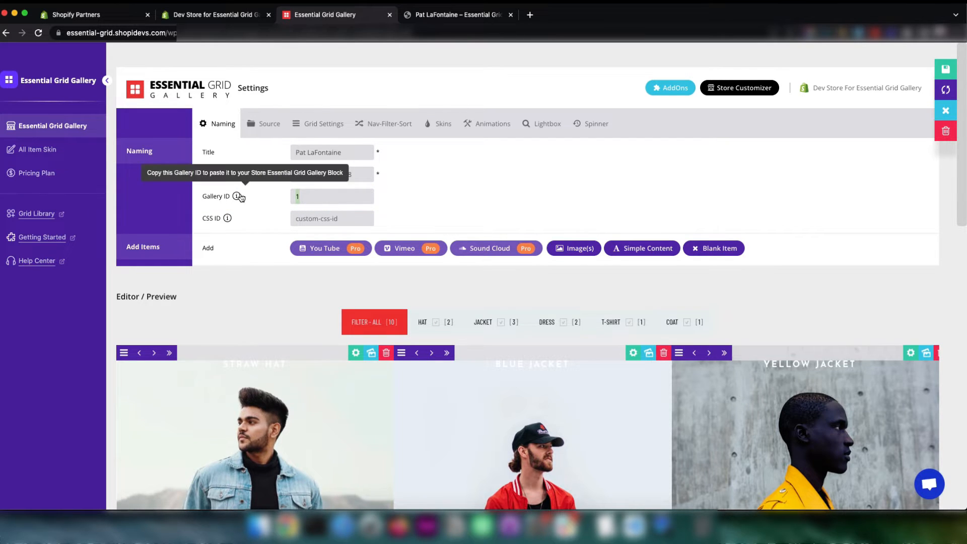
pyautogui.click(738, 89)
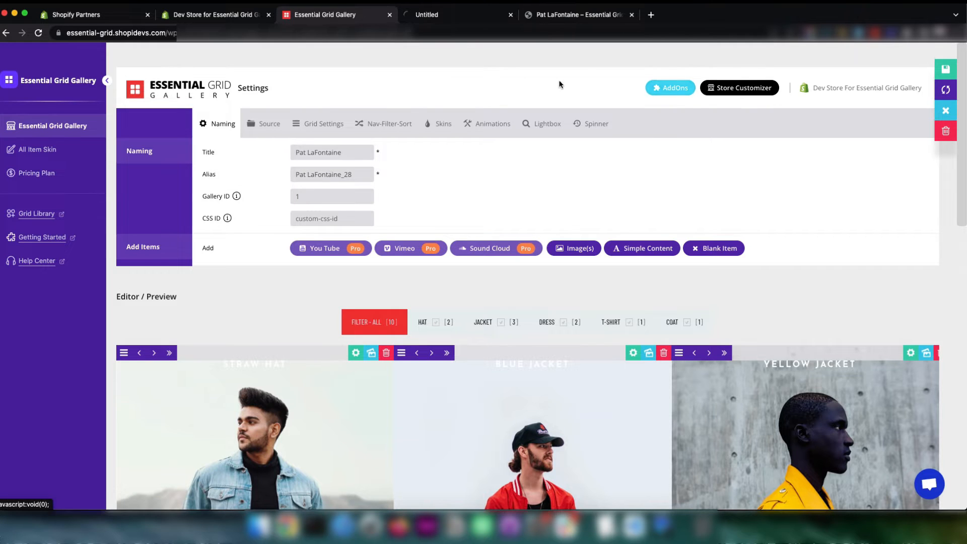
pyautogui.click(937, 69)
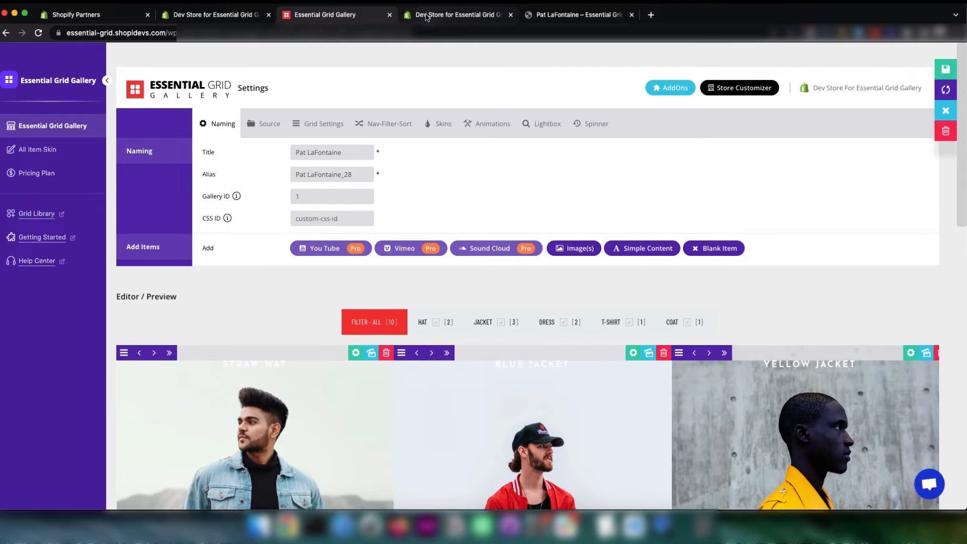
pyautogui.click(432, 14)
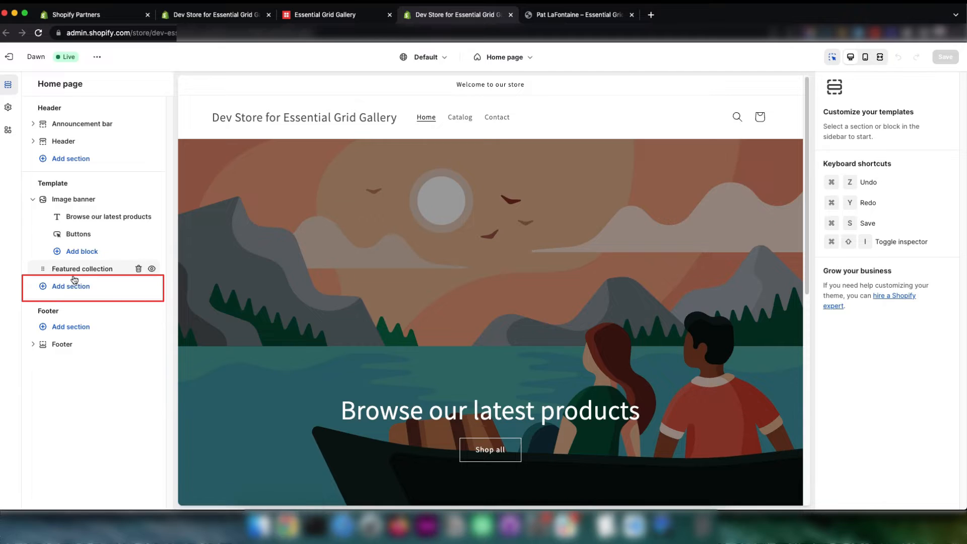
# Add the Essential Grid Gallery app section to the home page template with Gallery Id 1 and save the theme
pyautogui.click(71, 286)
pyautogui.click(255, 255)
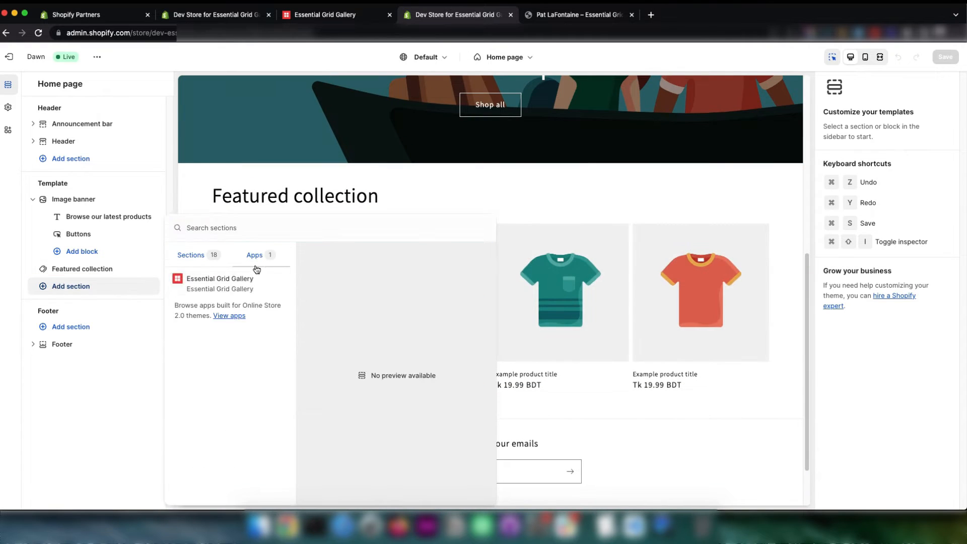
pyautogui.click(243, 280)
pyautogui.click(844, 134)
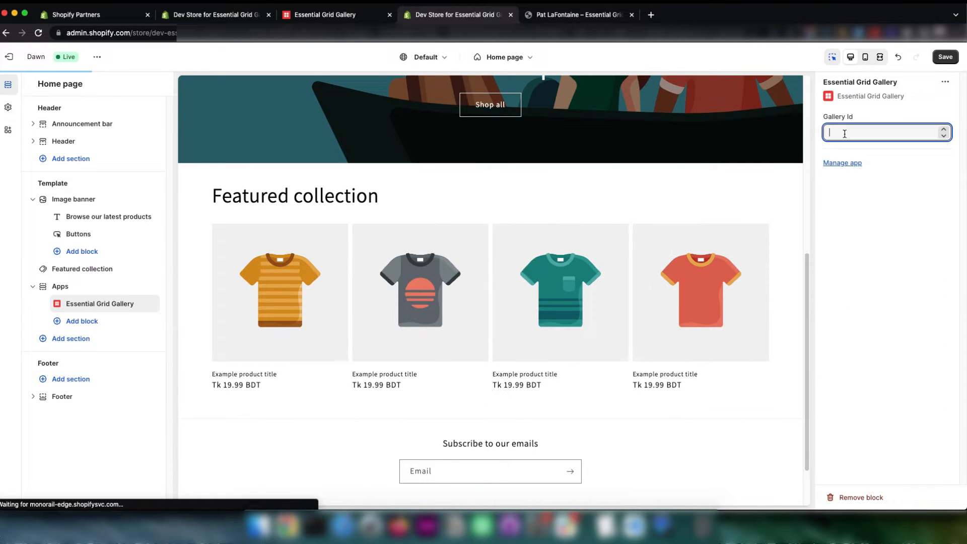
pyautogui.click(946, 58)
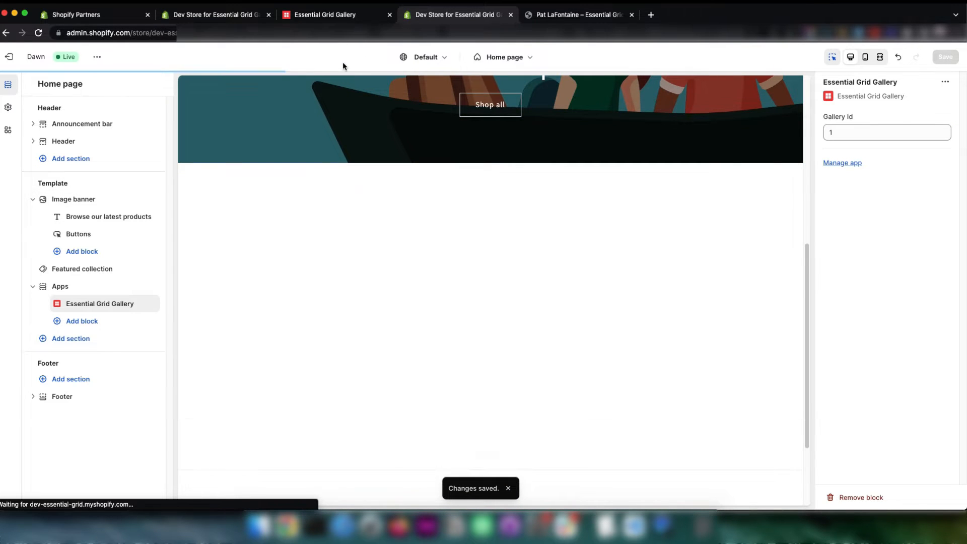
# Examine the gallery on the home page in the theme editor preview and in the live store view
pyautogui.scroll(-2, 330, 241)
pyautogui.scroll(-5, 329, 245)
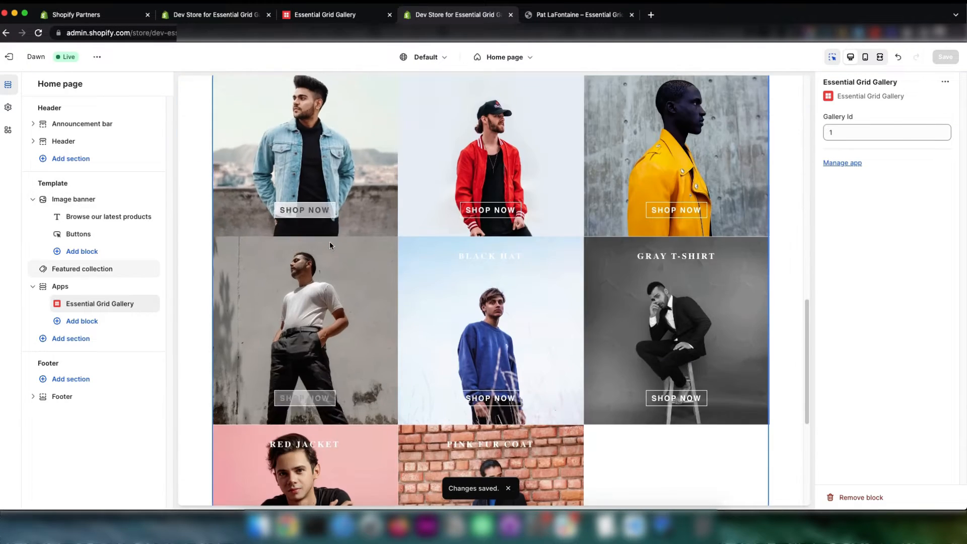
pyautogui.scroll(1, 331, 245)
pyautogui.scroll(1, 330, 246)
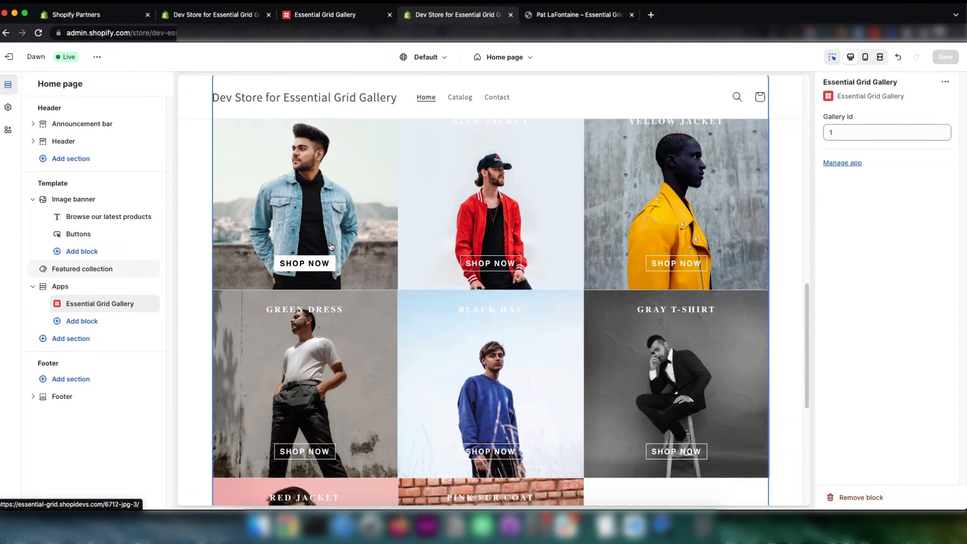
pyautogui.scroll(1, 331, 246)
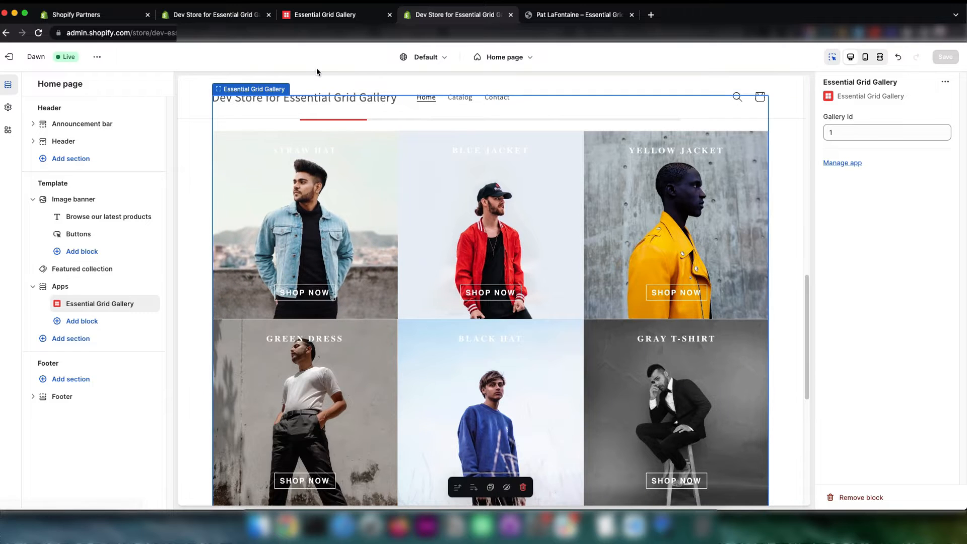
pyautogui.click(95, 58)
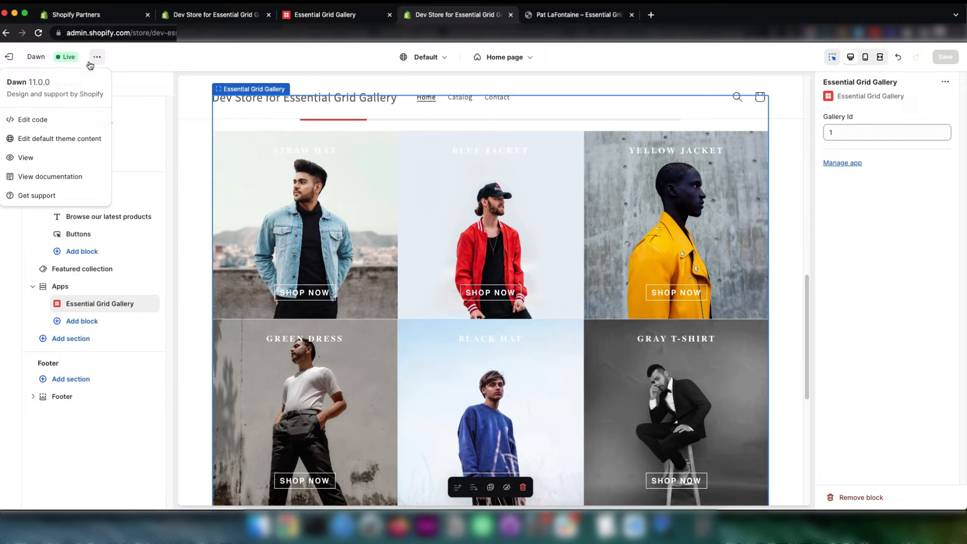
pyautogui.click(43, 158)
pyautogui.scroll(-10, 637, 223)
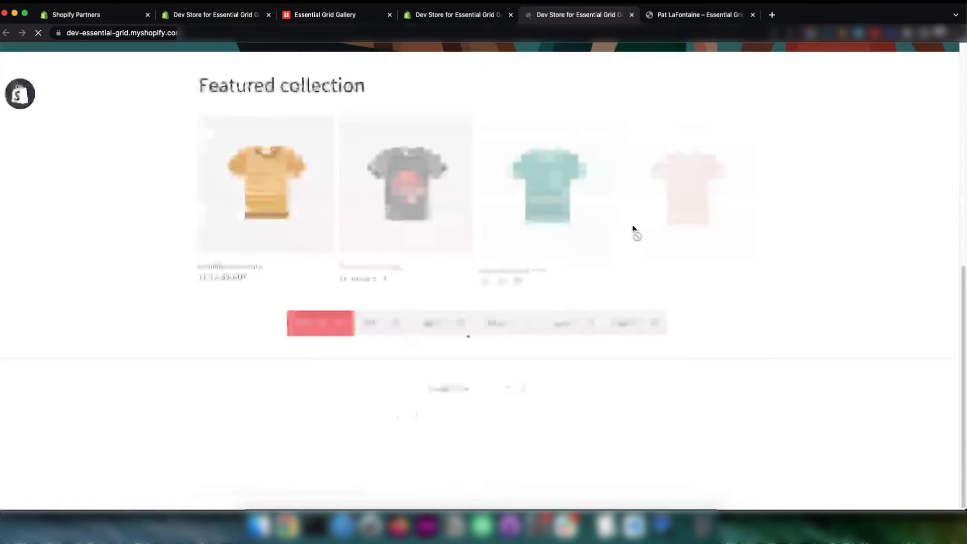
pyautogui.scroll(-4, 633, 224)
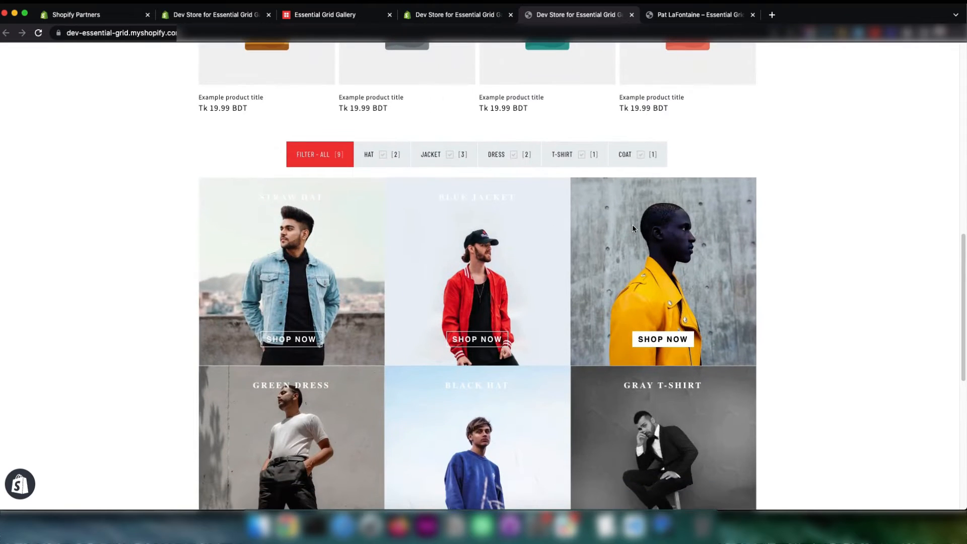
pyautogui.scroll(-3, 153, 265)
pyautogui.scroll(3, 153, 265)
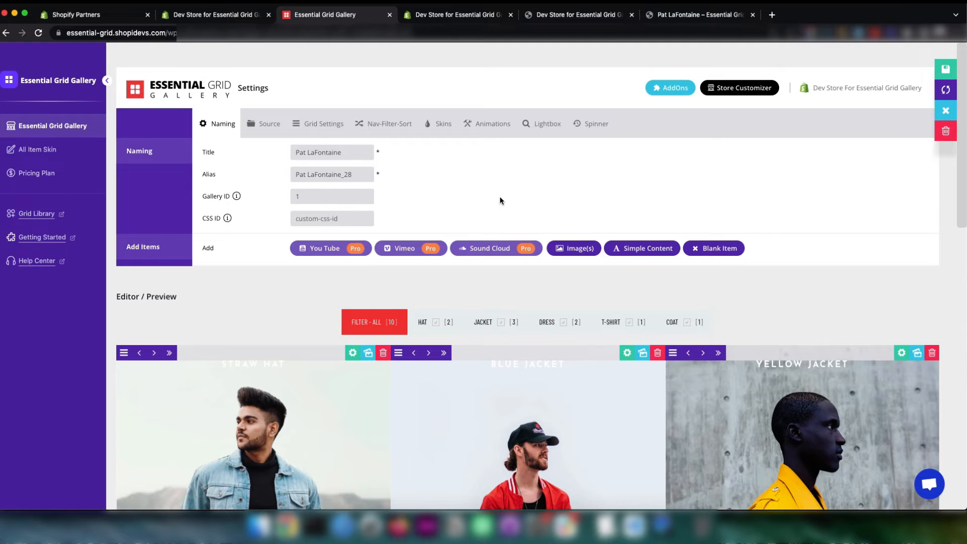
# Replace the main image of the grid's first item, Straw Hat, with the uploaded file index-promo-img-02-1.jpeg
pyautogui.scroll(-3, 498, 197)
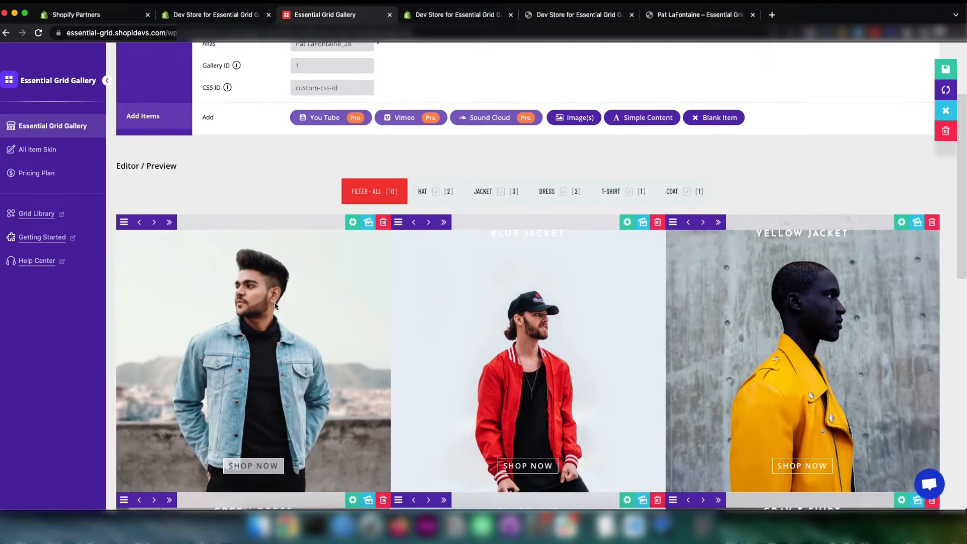
pyautogui.click(352, 222)
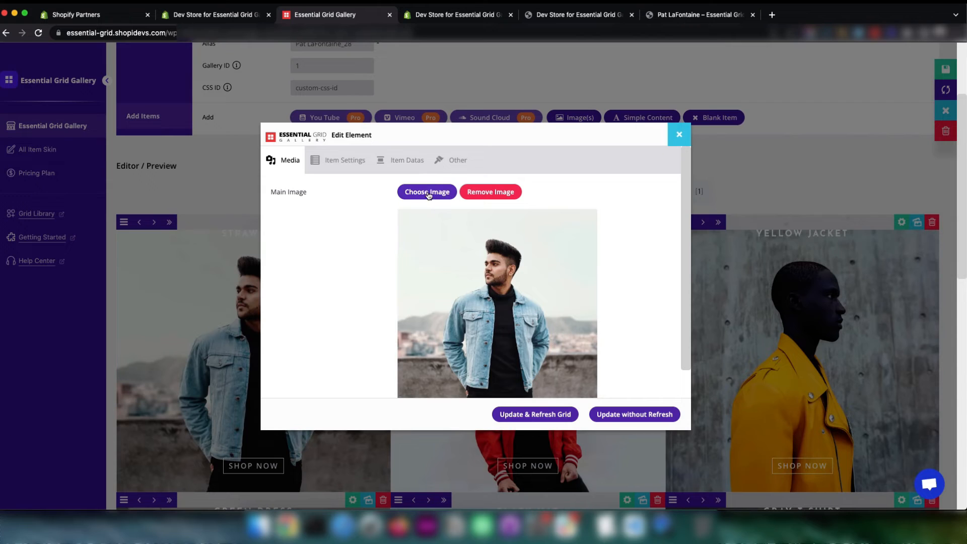
pyautogui.click(427, 193)
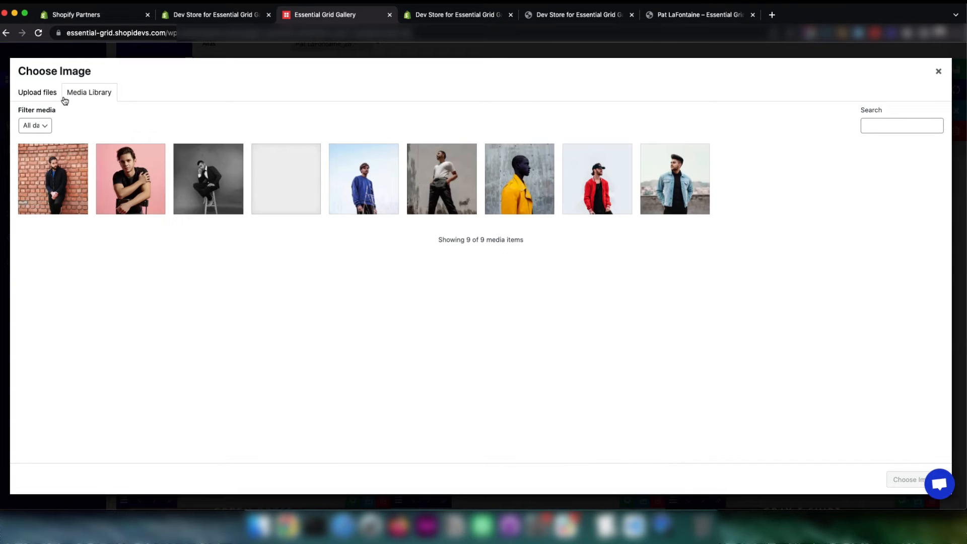
pyautogui.click(48, 95)
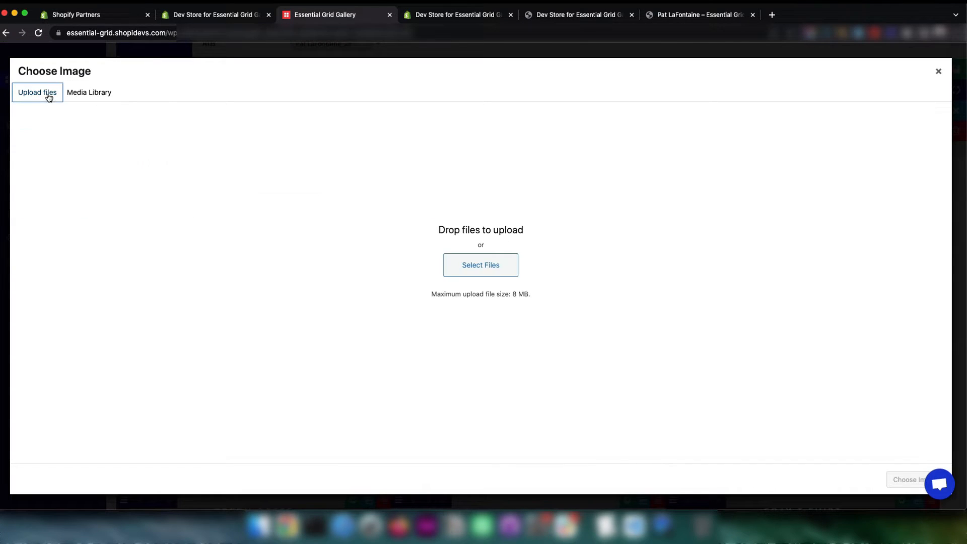
pyautogui.click(470, 266)
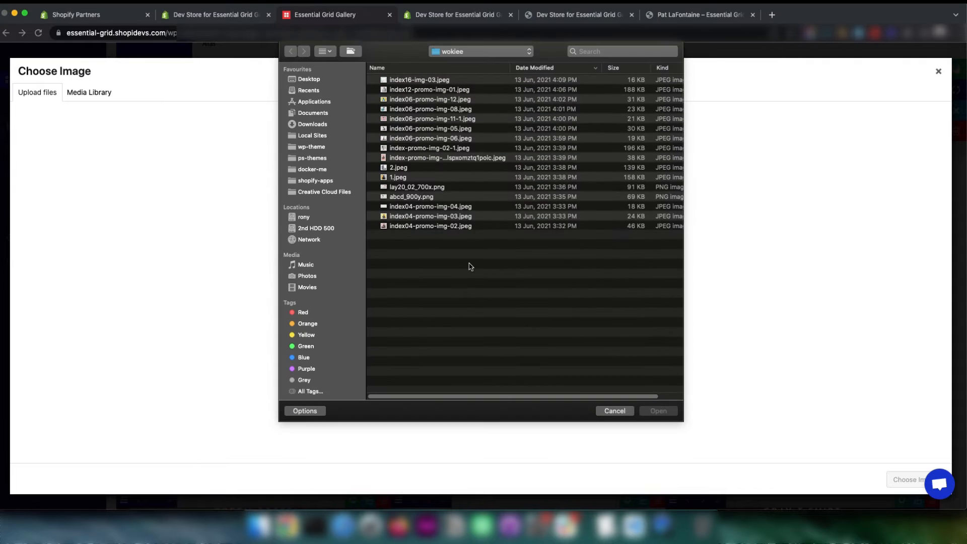
pyautogui.click(401, 148)
pyautogui.click(663, 411)
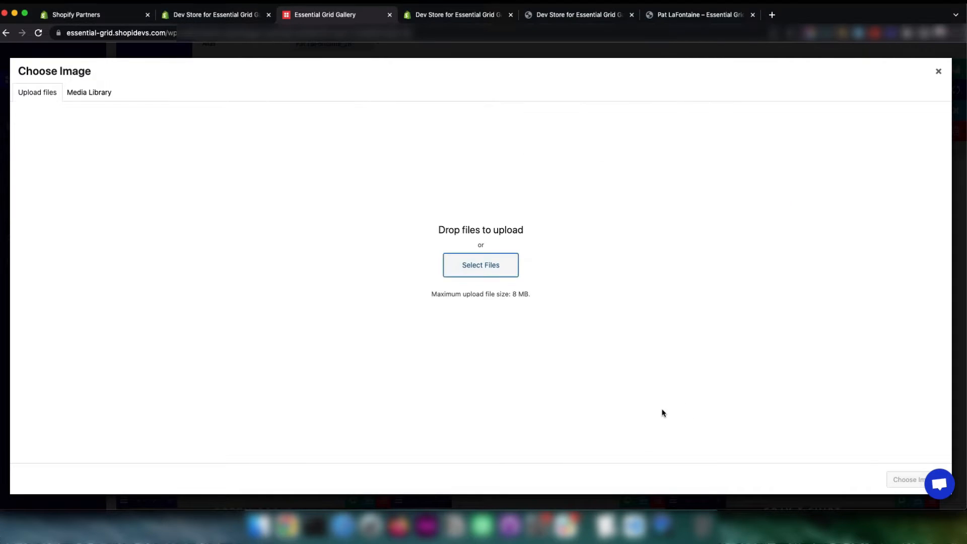
pyautogui.click(903, 480)
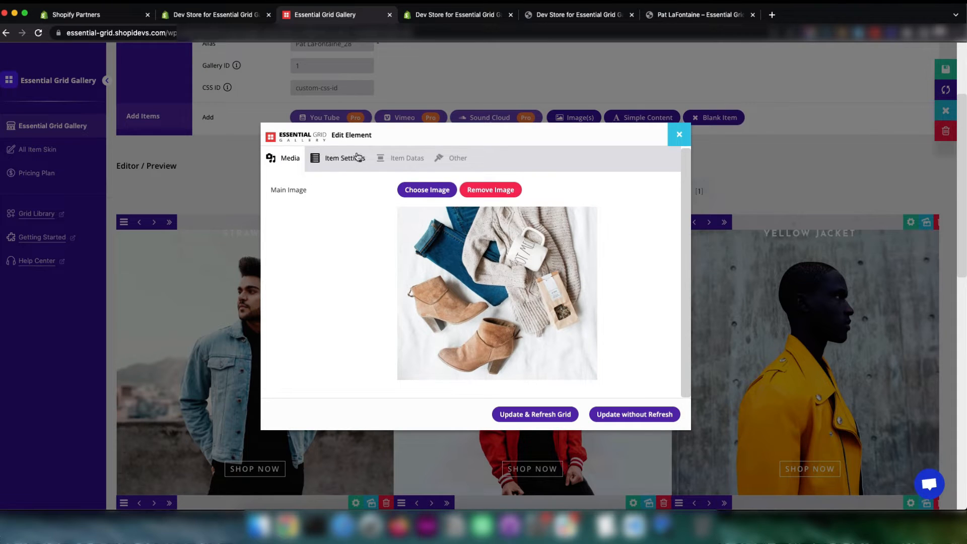
# Set the edited item's Add to Cart Button text to "Shoe Collection"
pyautogui.click(355, 156)
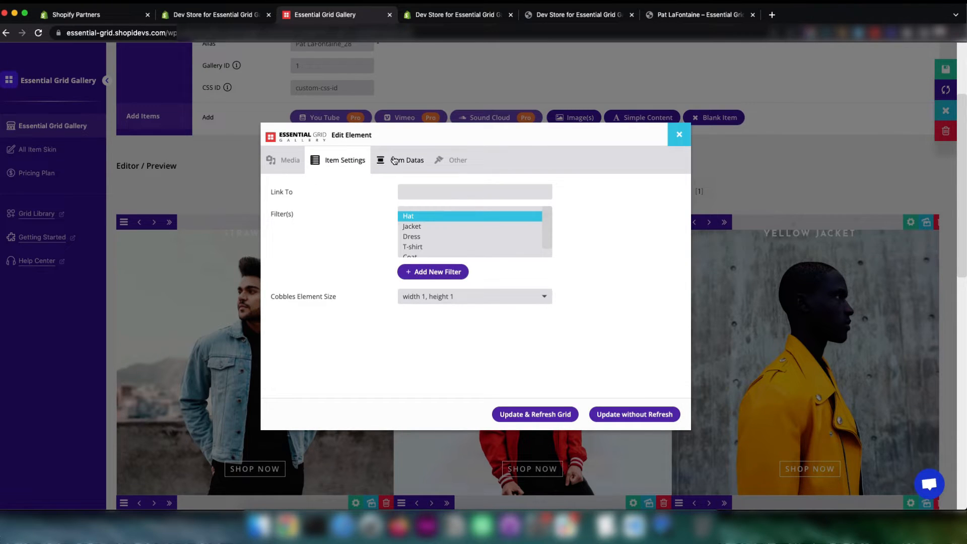
pyautogui.click(394, 160)
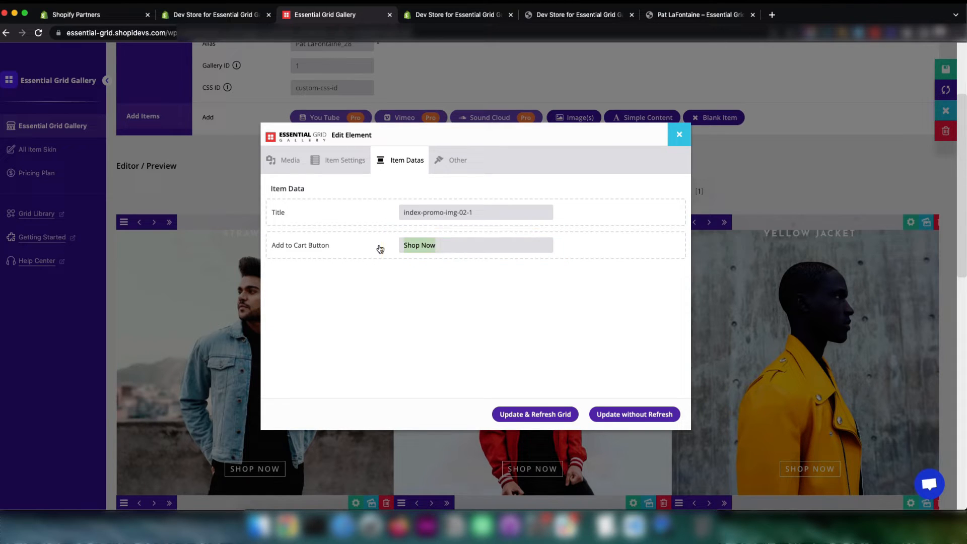
pyautogui.write('Sho')
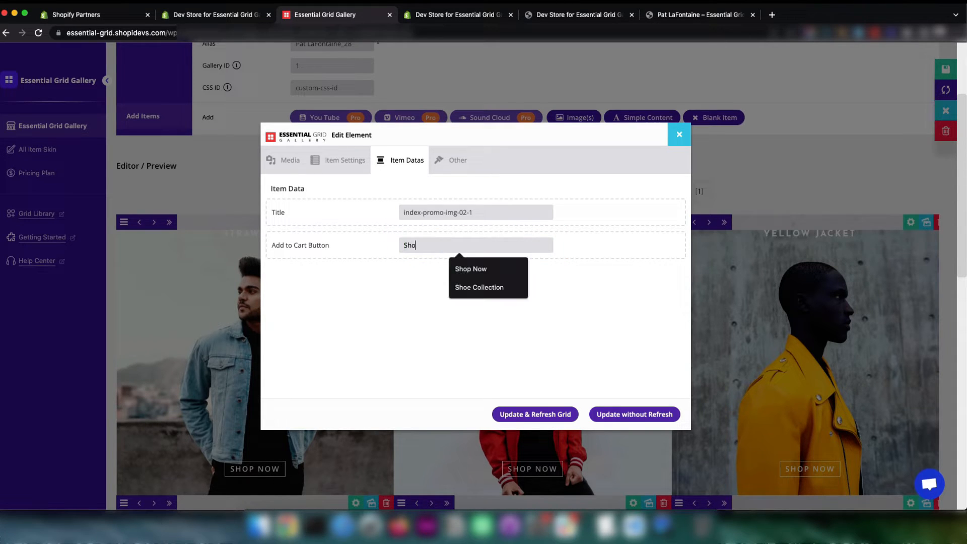
pyautogui.write('e')
pyautogui.press('Down')
pyautogui.press('Return')
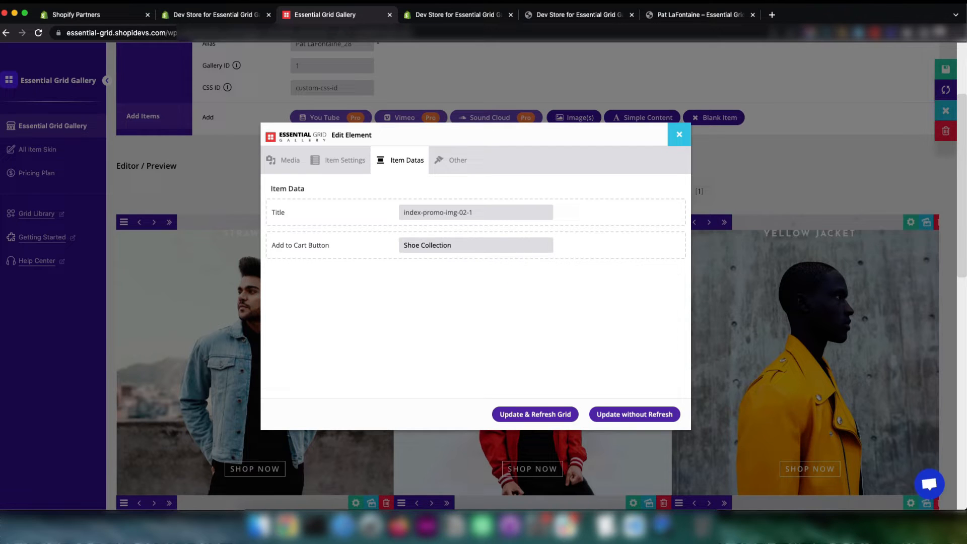
# Set the edited item's title to "party shoe" and update the item with a grid refresh
pyautogui.moveTo(490, 213); pyautogui.dragTo(364, 216)
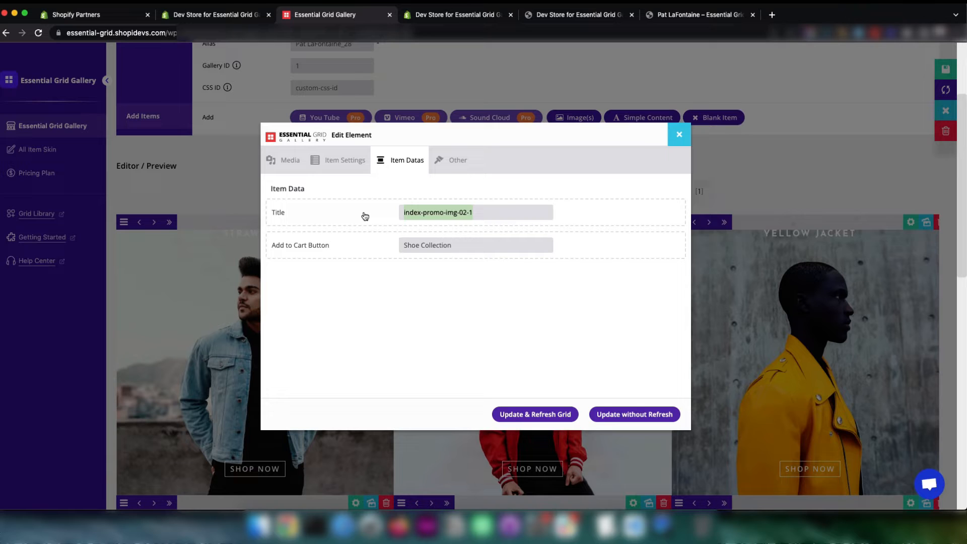
pyautogui.write('Shoe G')
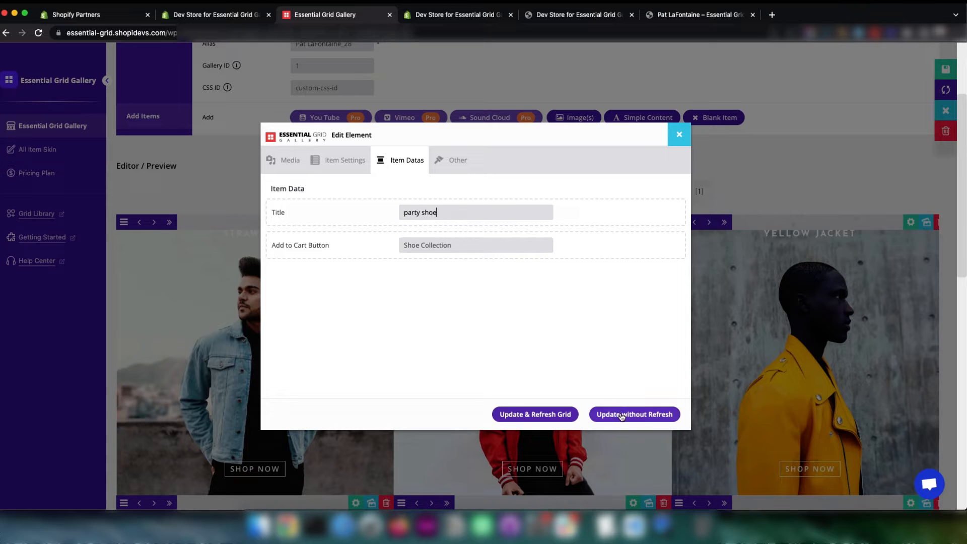
pyautogui.click(542, 414)
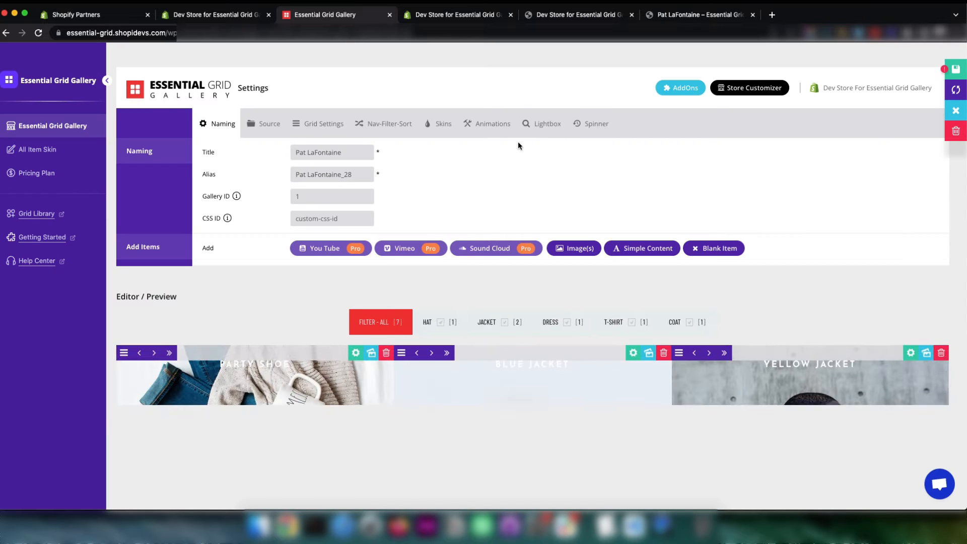
# Open the Party Shoe item's settings and start editing its Link To address
pyautogui.scroll(-3, 517, 143)
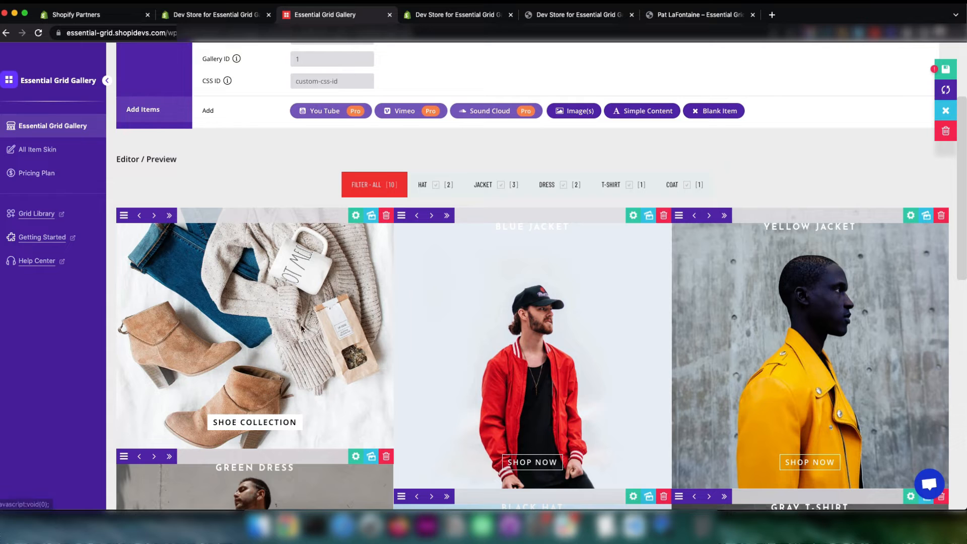
pyautogui.click(353, 216)
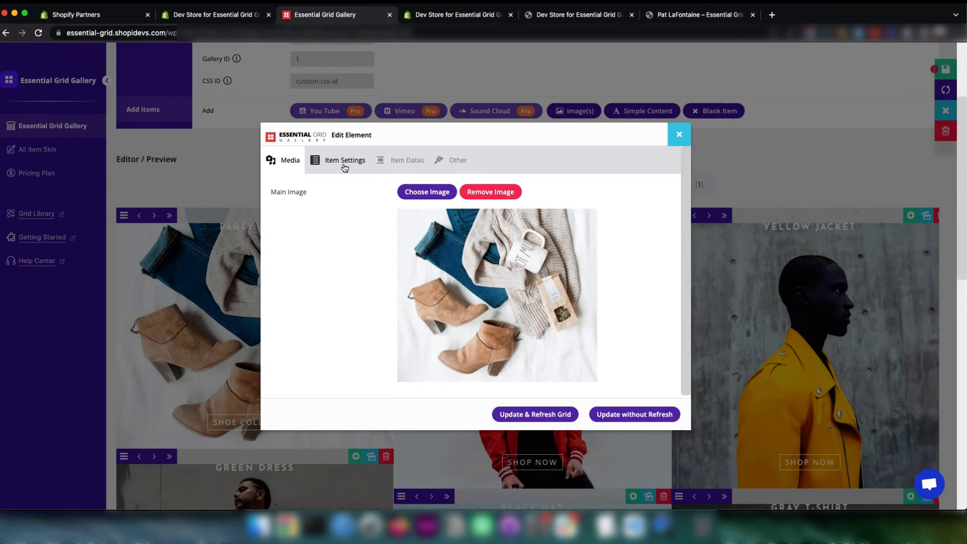
pyautogui.click(336, 162)
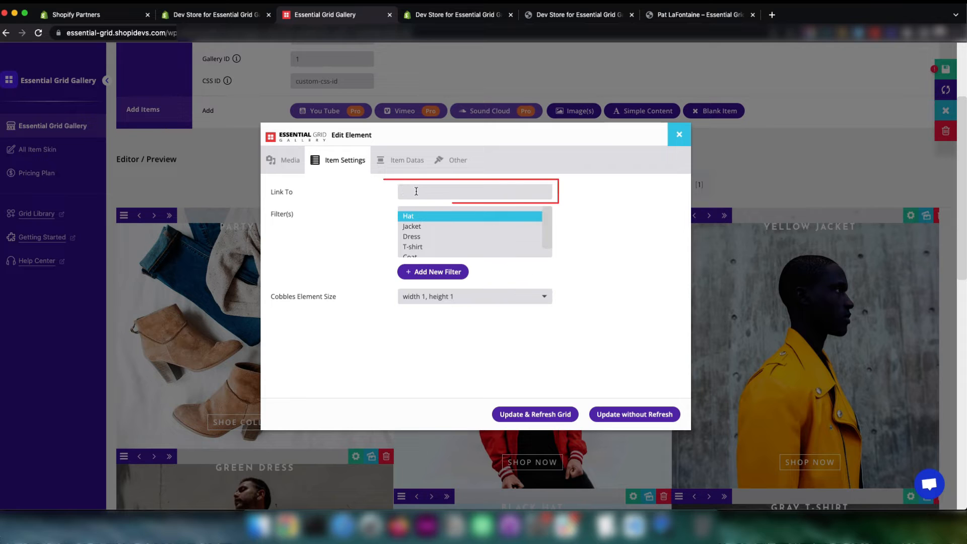
pyautogui.click(416, 191)
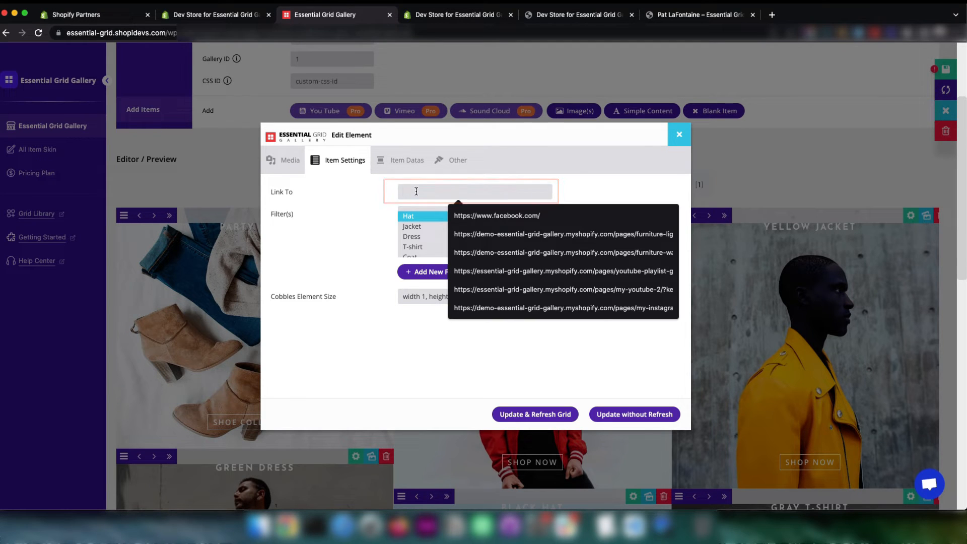
# Open the store's Home page collection from the Shopify admin in the online store and copy its URL
pyautogui.click(436, 20)
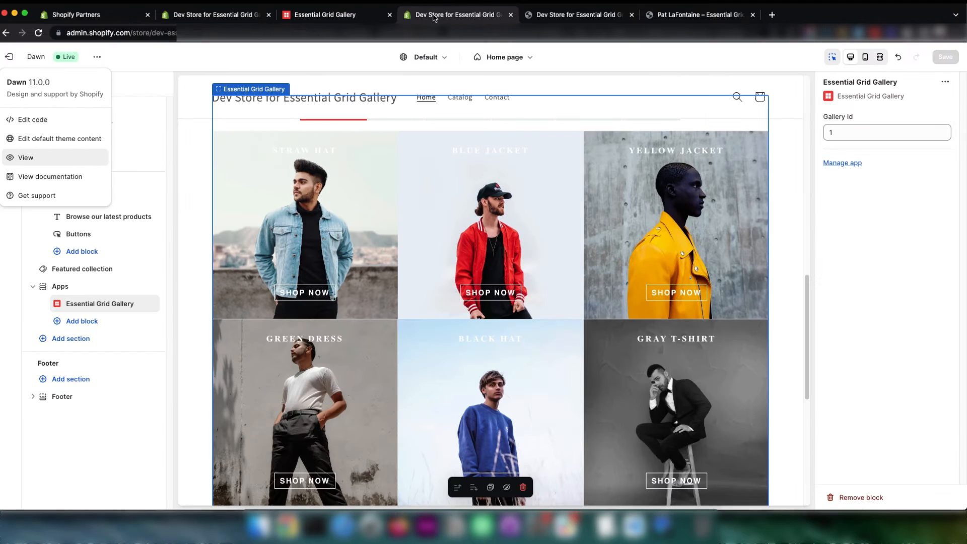
pyautogui.click(344, 16)
pyautogui.click(221, 18)
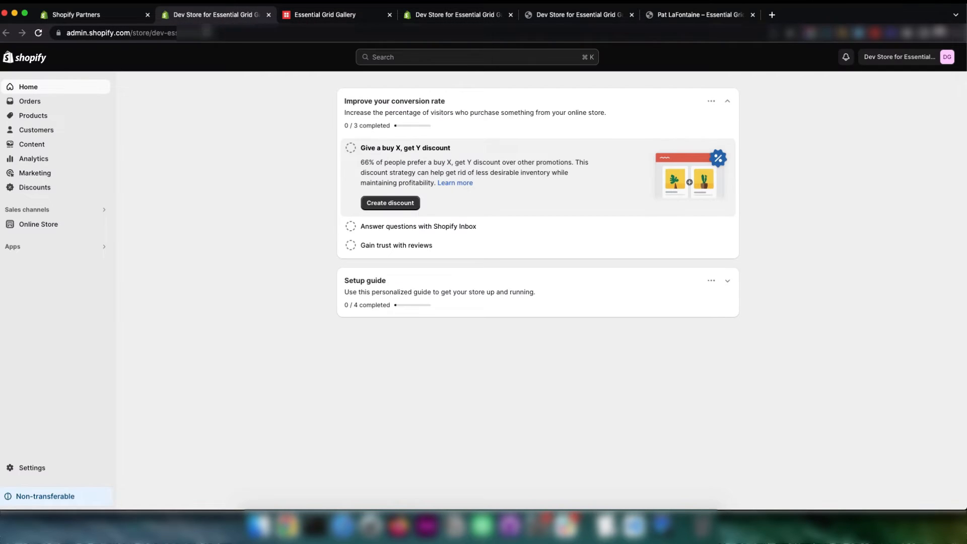
pyautogui.click(33, 117)
pyautogui.click(31, 132)
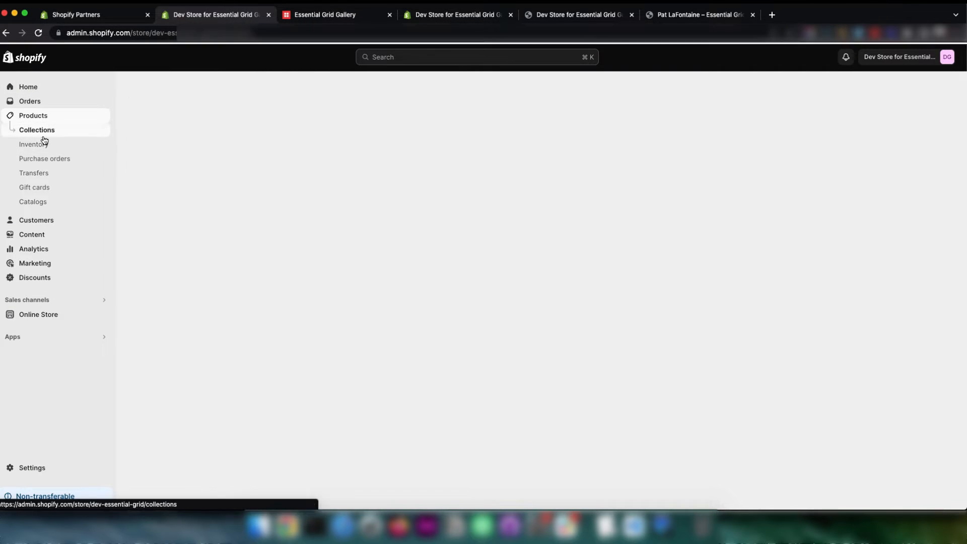
pyautogui.keyDown('super'); pyautogui.click(191, 166); pyautogui.keyUp('super')
pyautogui.click(321, 14)
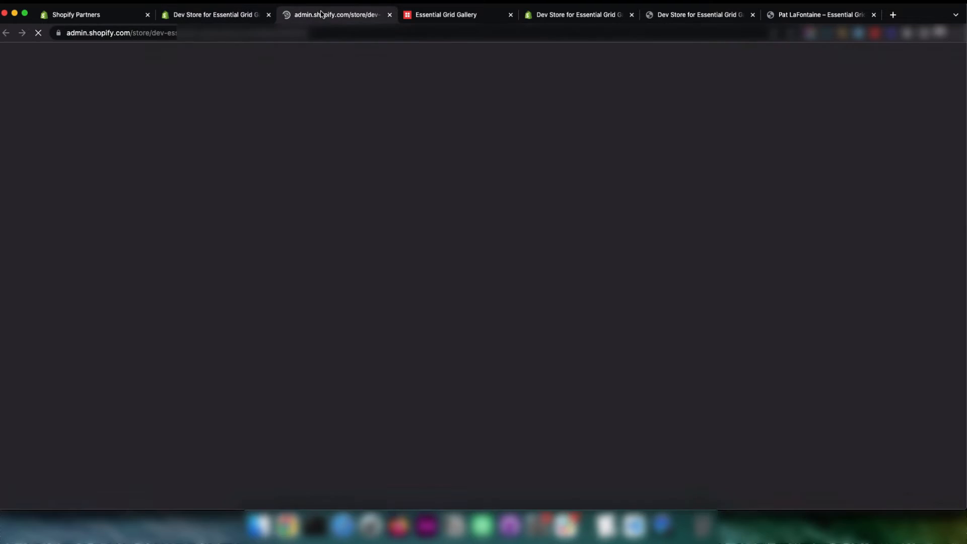
pyautogui.click(764, 91)
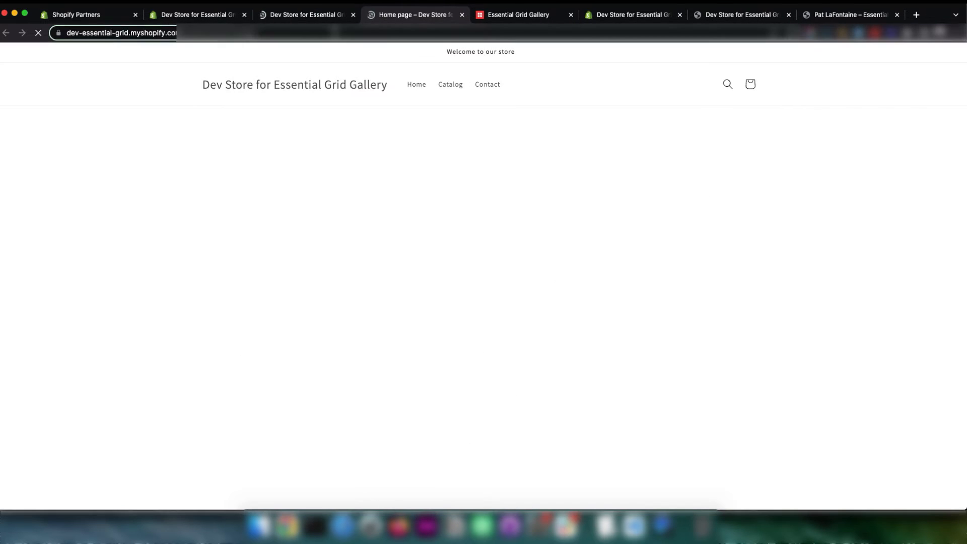
pyautogui.click(353, 15)
pyautogui.click(413, 15)
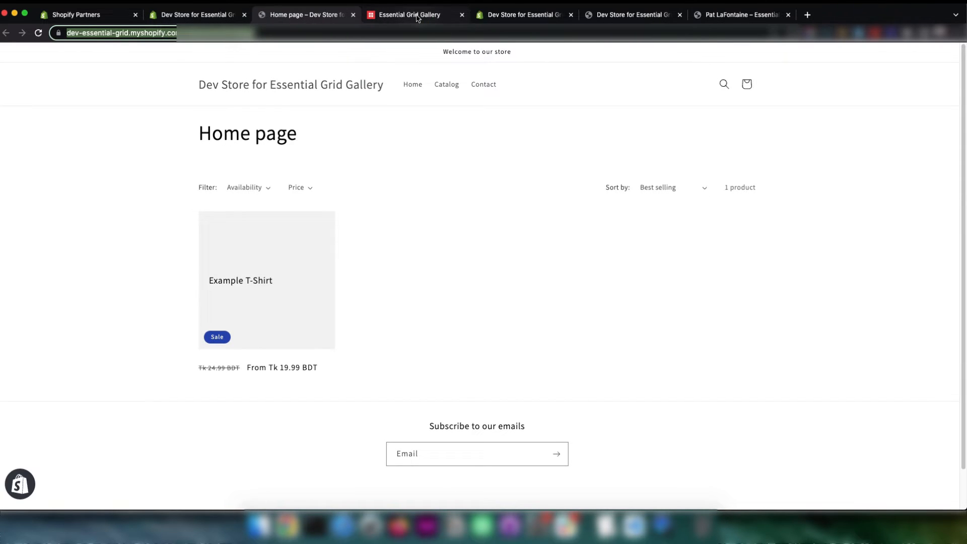
pyautogui.click(423, 191)
pyautogui.write('https://essential-grid.myshopify.com/collections/frontpage')
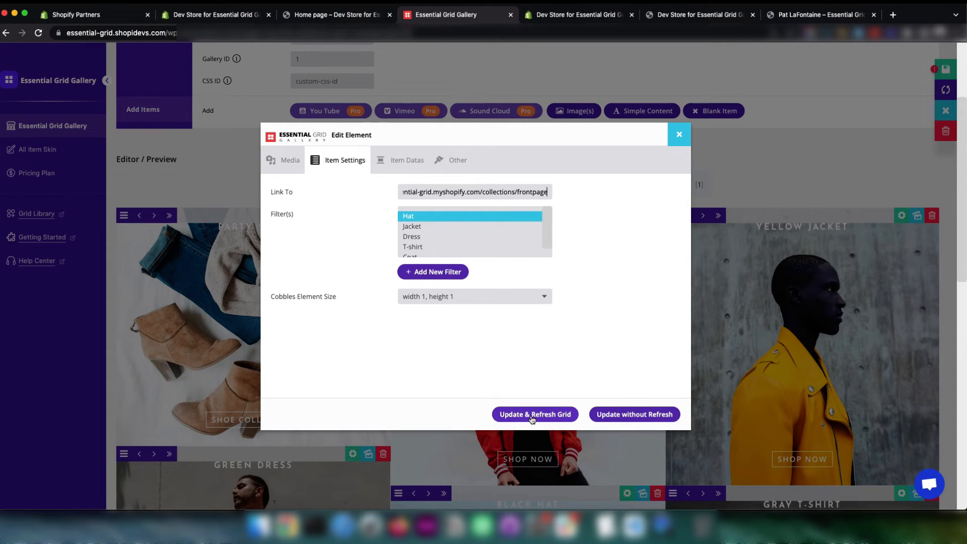
pyautogui.click(531, 416)
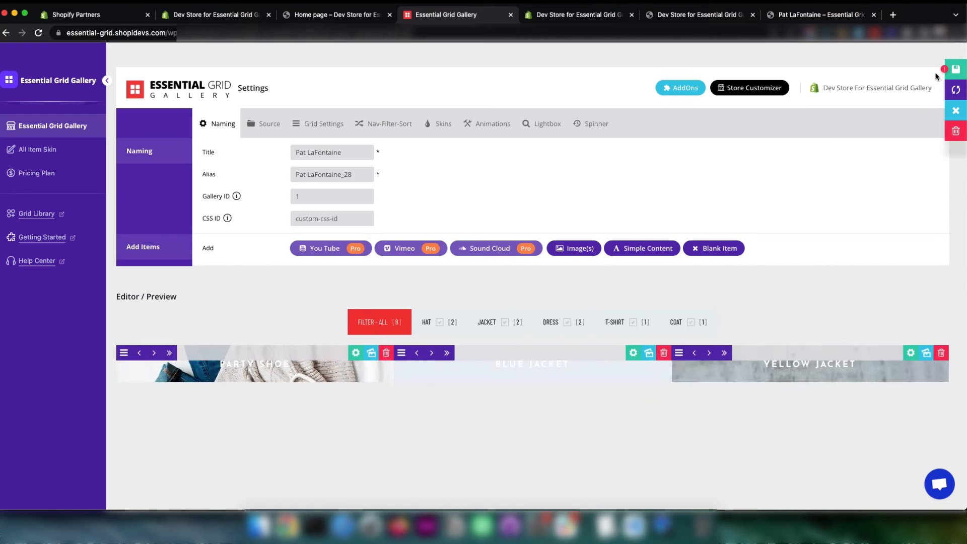
pyautogui.click(954, 69)
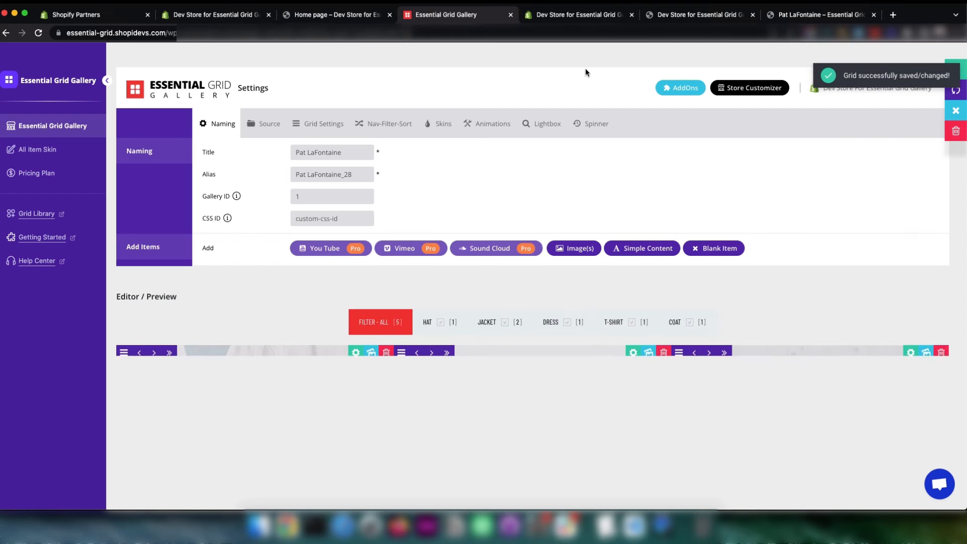
# Reload the live store home page, test the Shoe Collection link in the gallery, and return to the home page
pyautogui.scroll(-5, 585, 72)
pyautogui.scroll(5, 584, 72)
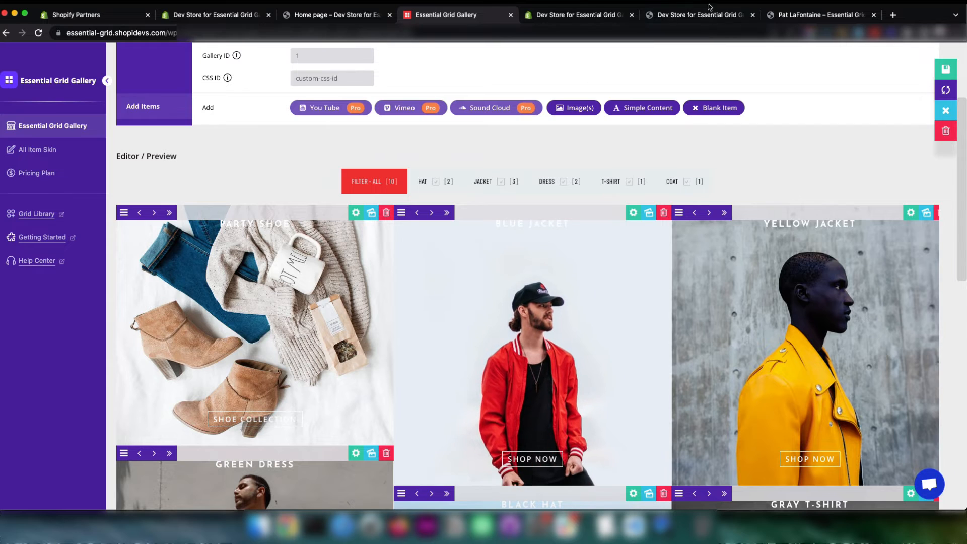
pyautogui.click(695, 14)
pyautogui.click(39, 33)
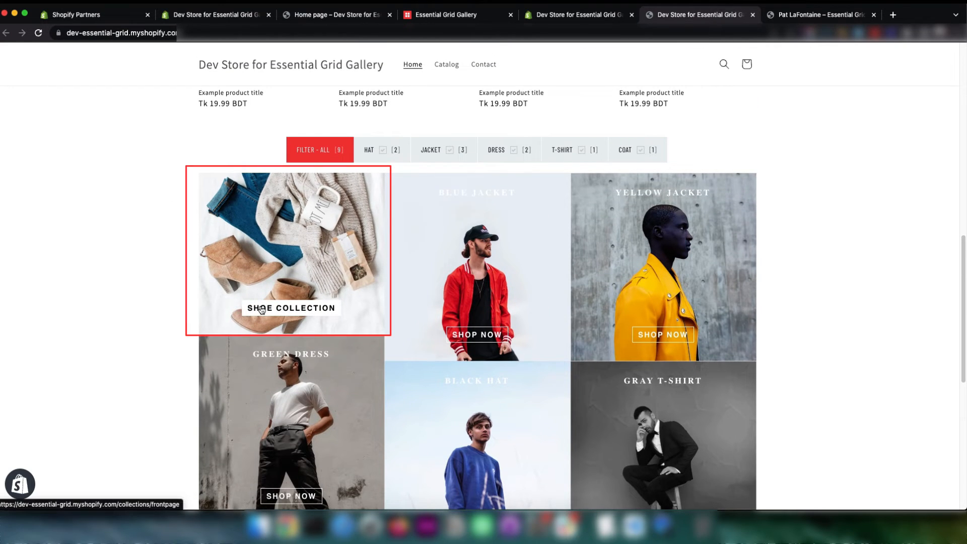
pyautogui.click(260, 310)
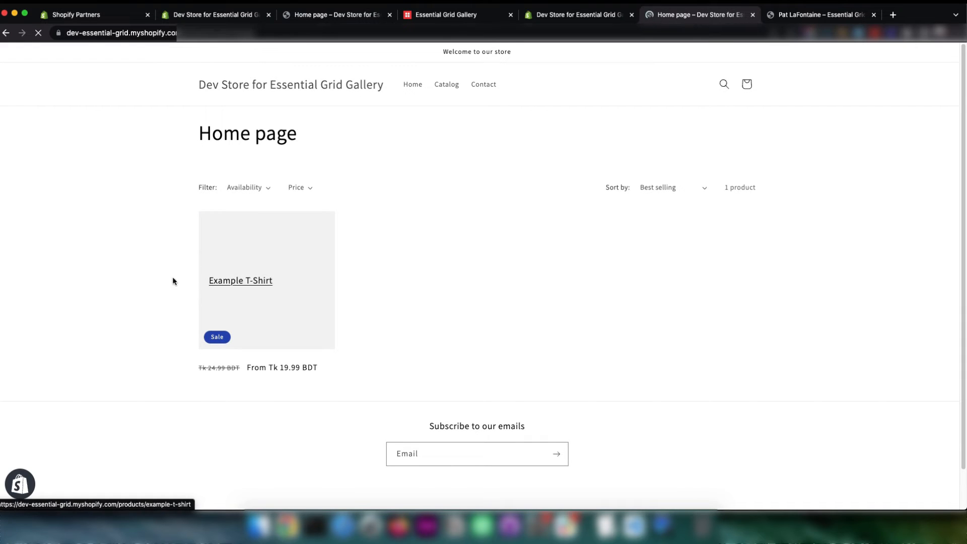
pyautogui.click(5, 33)
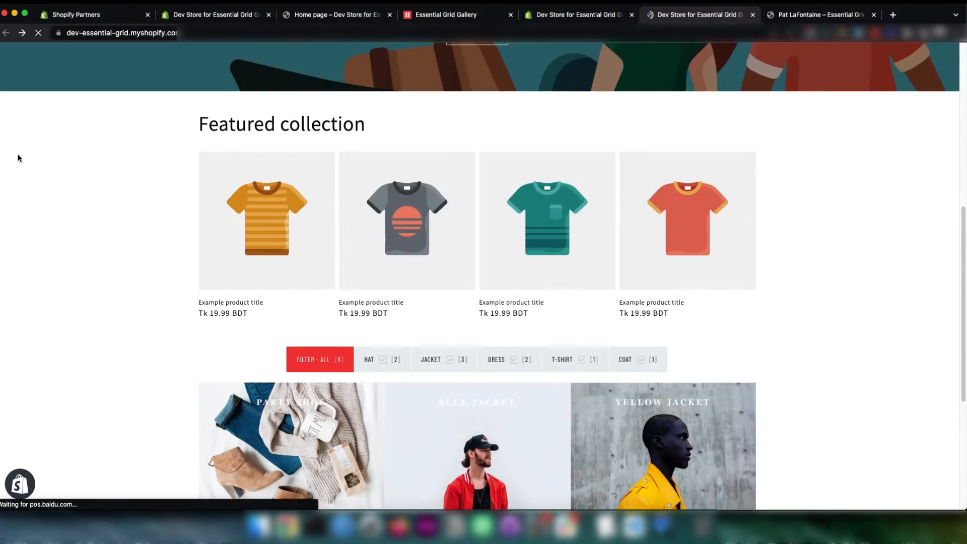
pyautogui.scroll(-6, 17, 153)
pyautogui.scroll(4, 17, 166)
# Back in the Essential Grid Gallery editor, add a custom filter category named "Shoe" from the Party Shoe item's settings
pyautogui.click(434, 16)
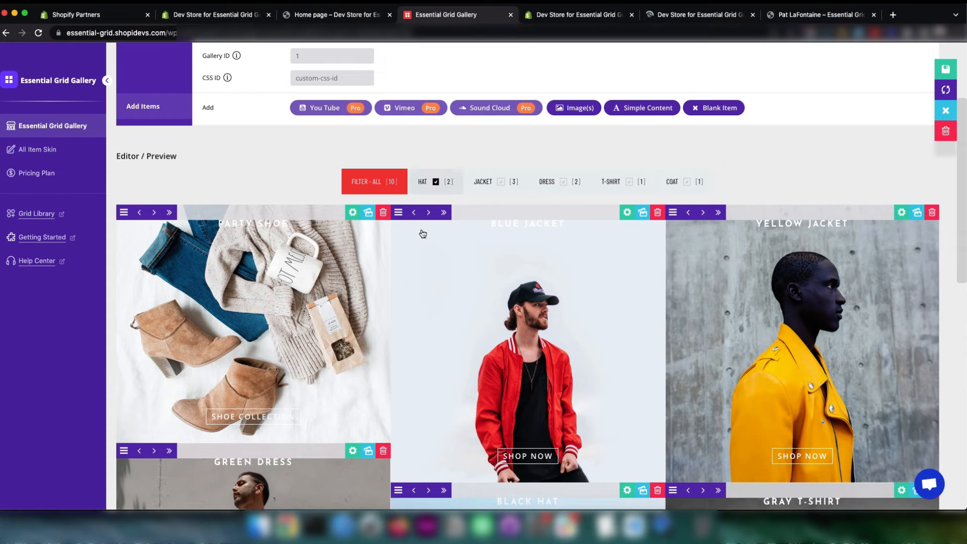
pyautogui.scroll(1, 391, 330)
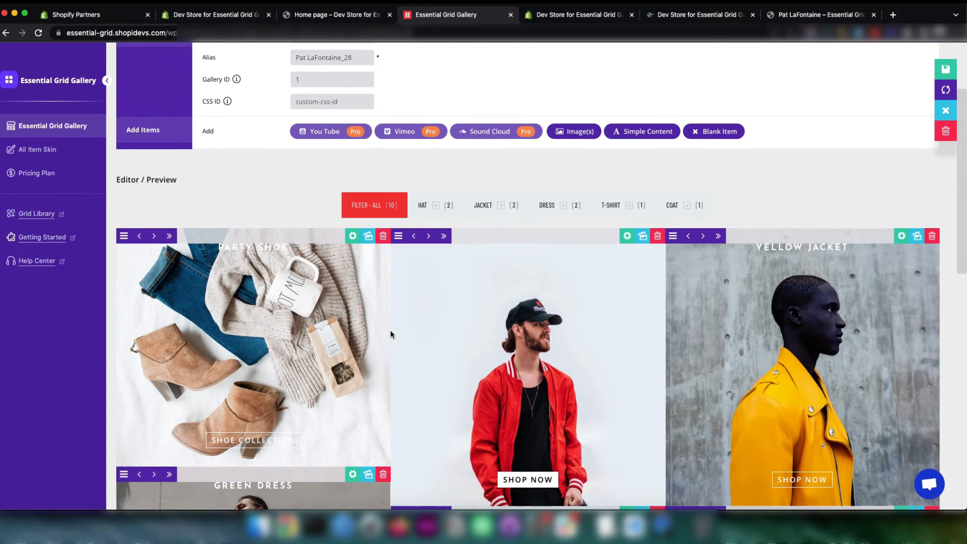
pyautogui.click(352, 236)
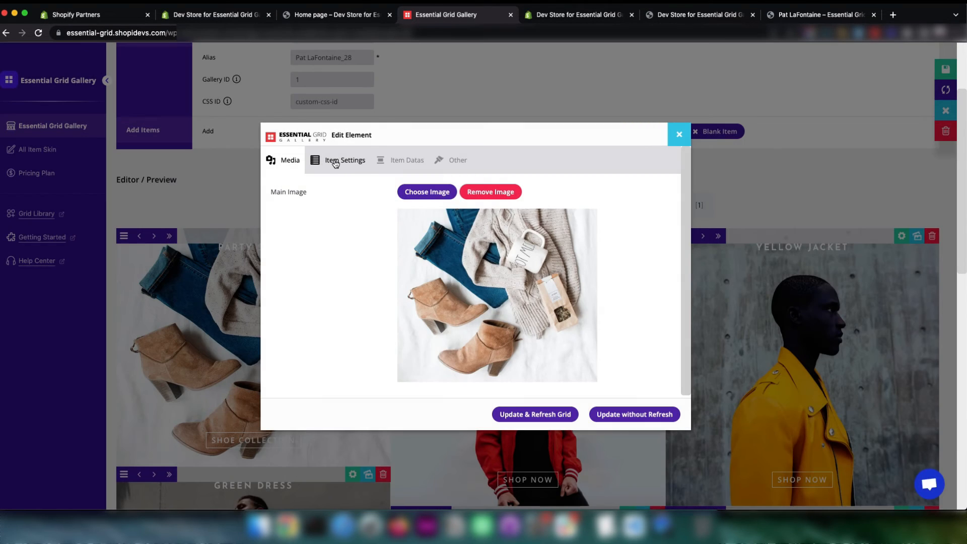
pyautogui.click(335, 161)
pyautogui.click(445, 272)
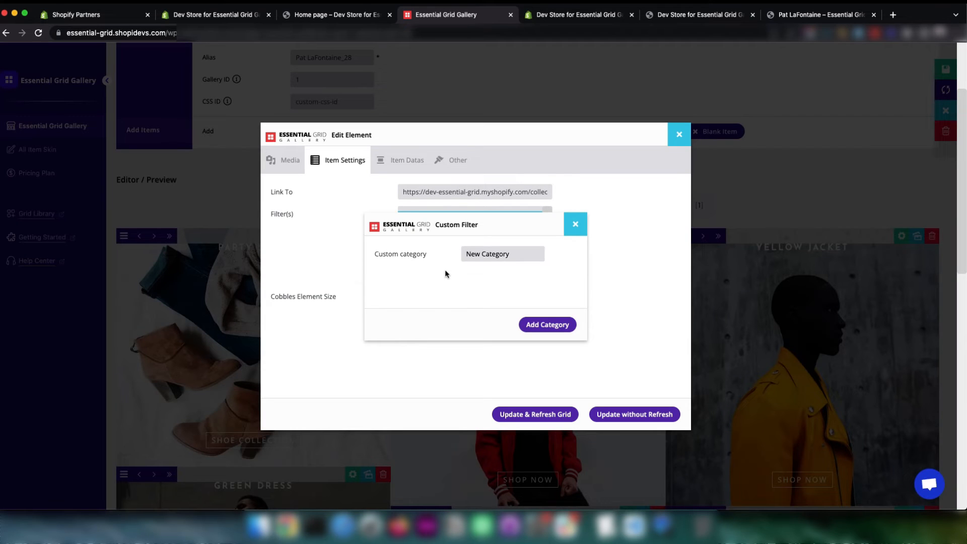
pyautogui.press('super+a')
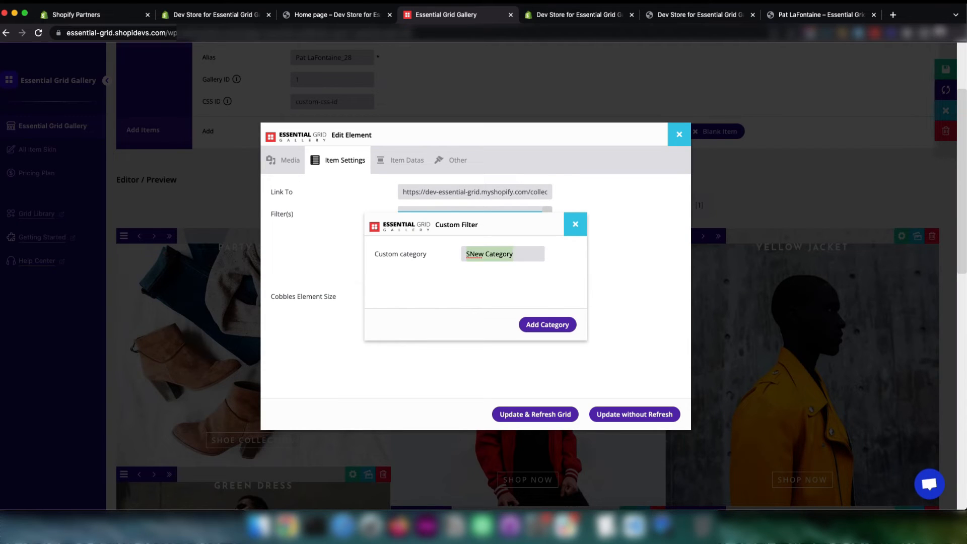
pyautogui.write('Shoe')
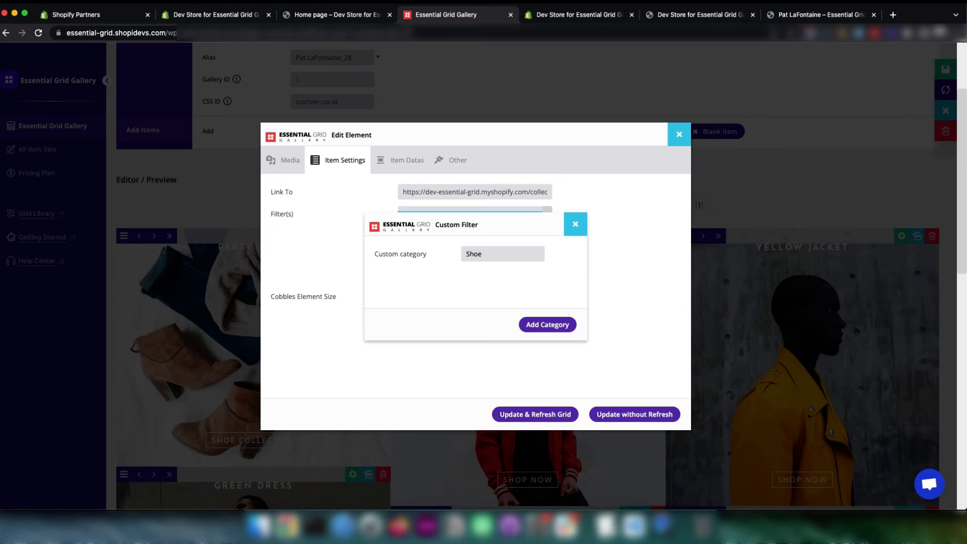
pyautogui.click(541, 332)
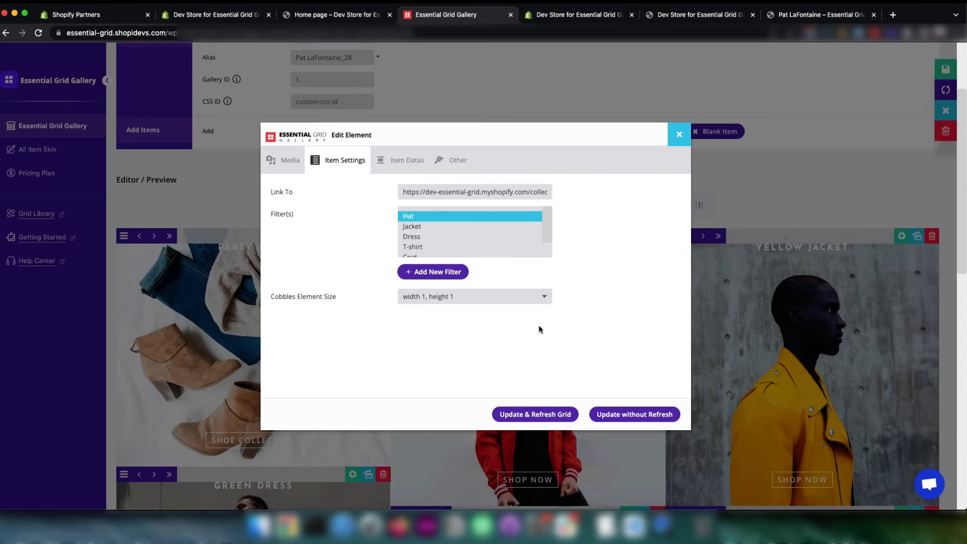
# Assign the Shoe filter to the Party Shoe item in place of Hat and update it with a grid refresh
pyautogui.scroll(-1, 441, 230)
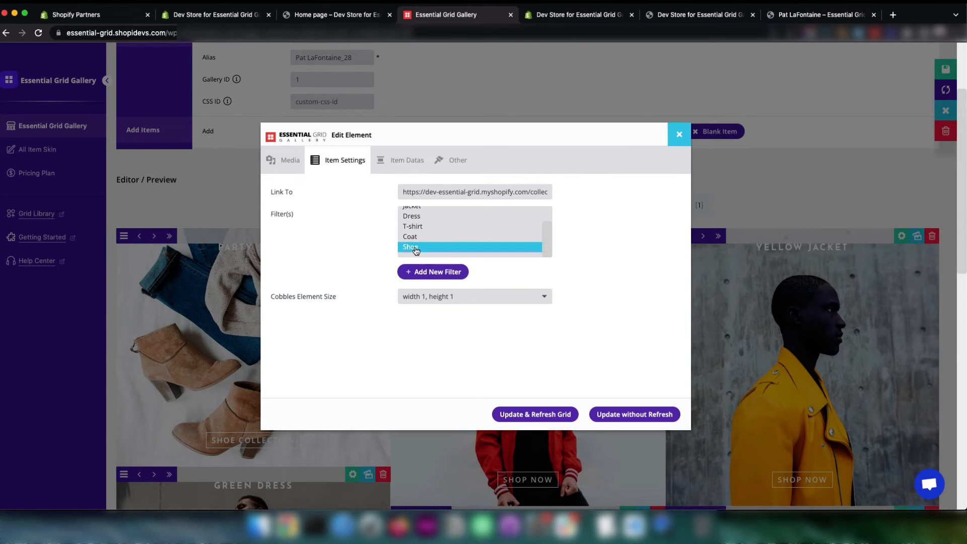
pyautogui.click(416, 248)
pyautogui.scroll(3, 436, 242)
pyautogui.scroll(-3, 502, 270)
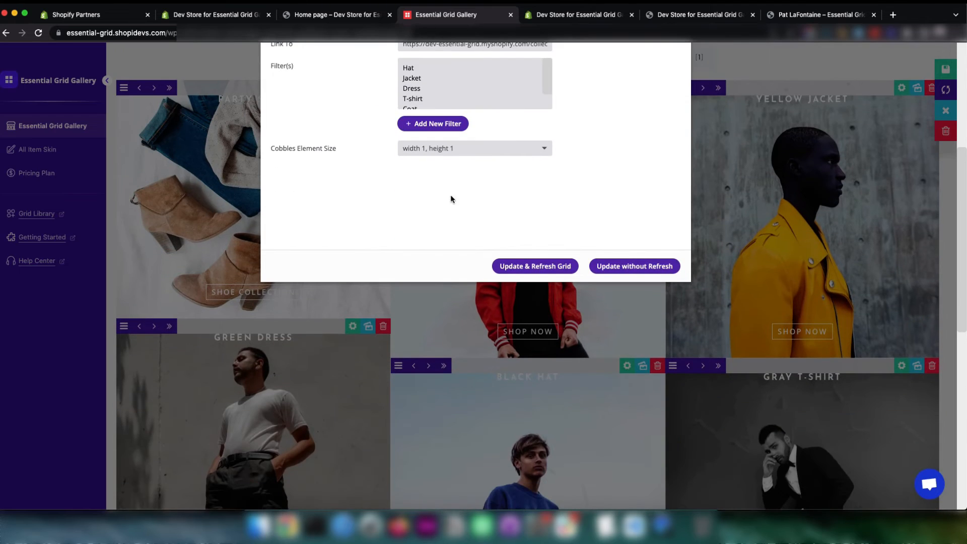
pyautogui.scroll(2, 478, 217)
pyautogui.scroll(-2, 478, 218)
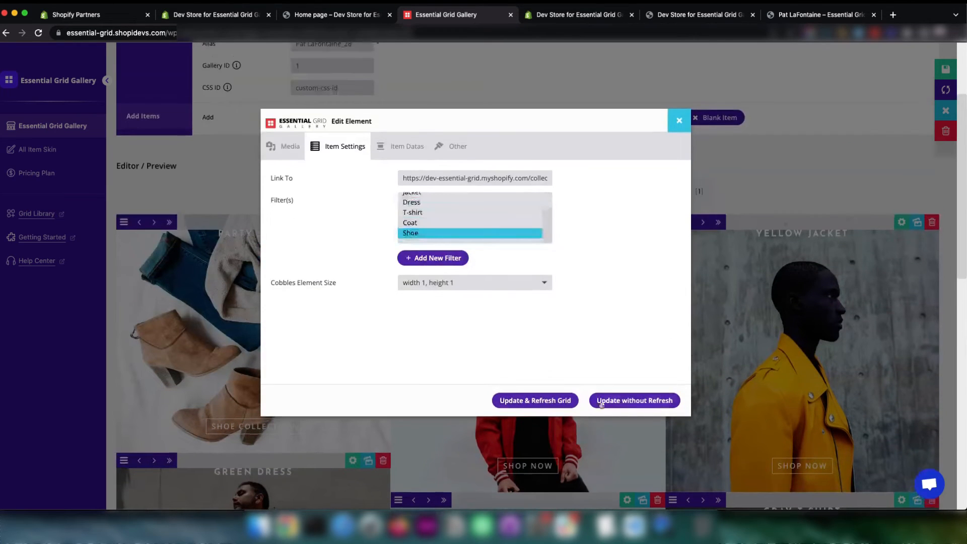
pyautogui.click(550, 401)
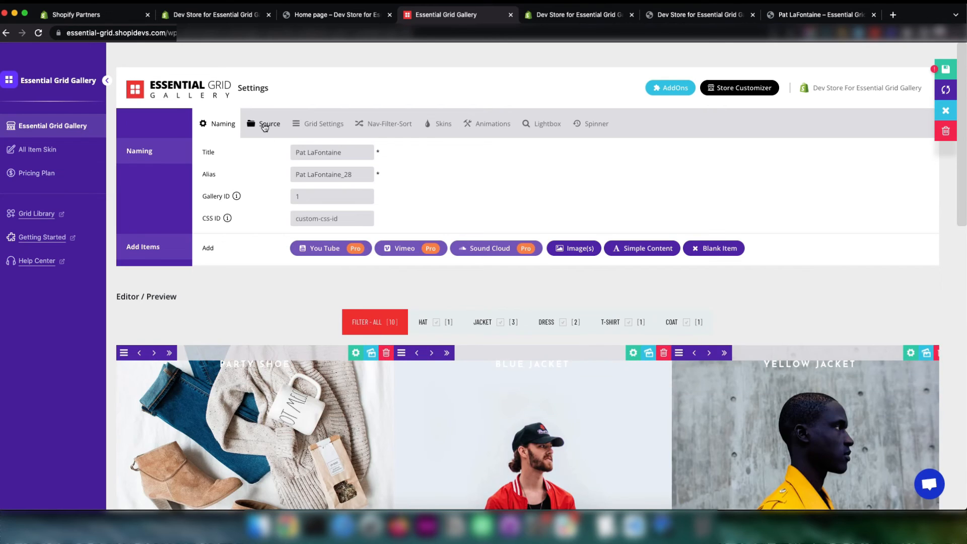
# Enable the Shoe filter among the available filters of the gallery's Filter - 1 group
pyautogui.click(264, 126)
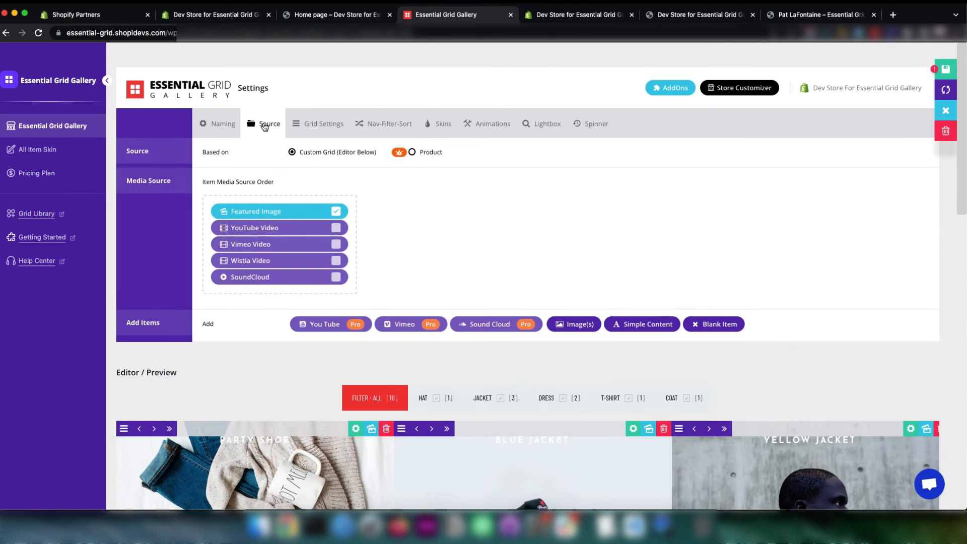
pyautogui.click(328, 126)
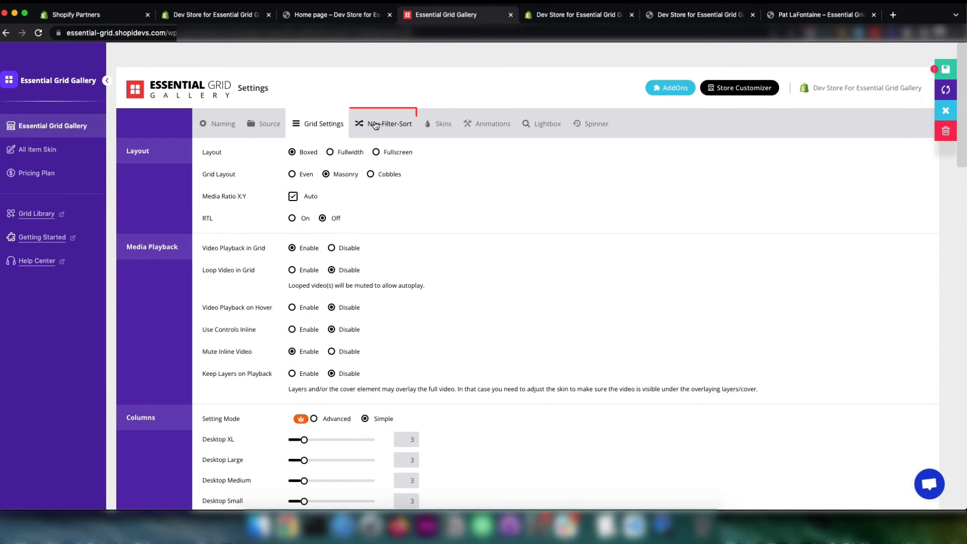
pyautogui.click(375, 125)
pyautogui.scroll(-14, 405, 309)
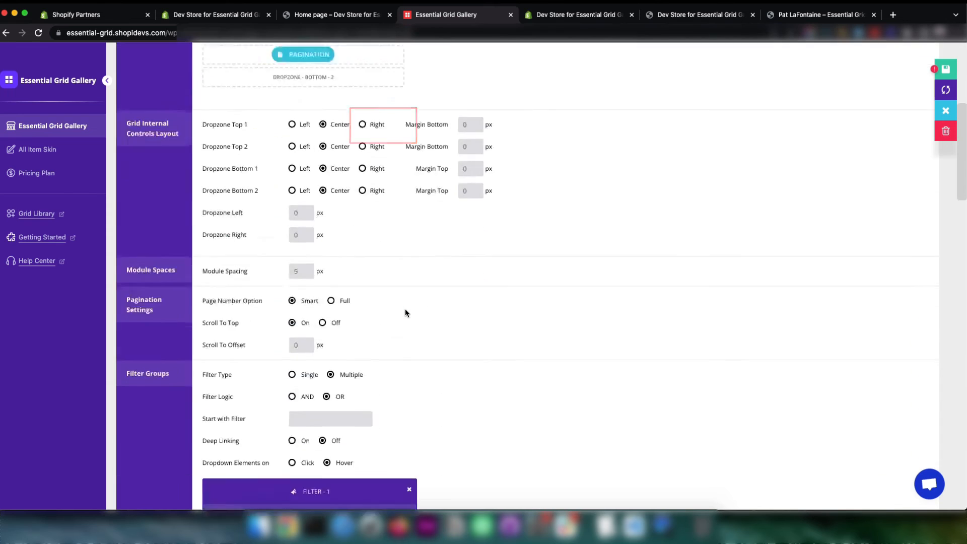
pyautogui.scroll(-3, 405, 309)
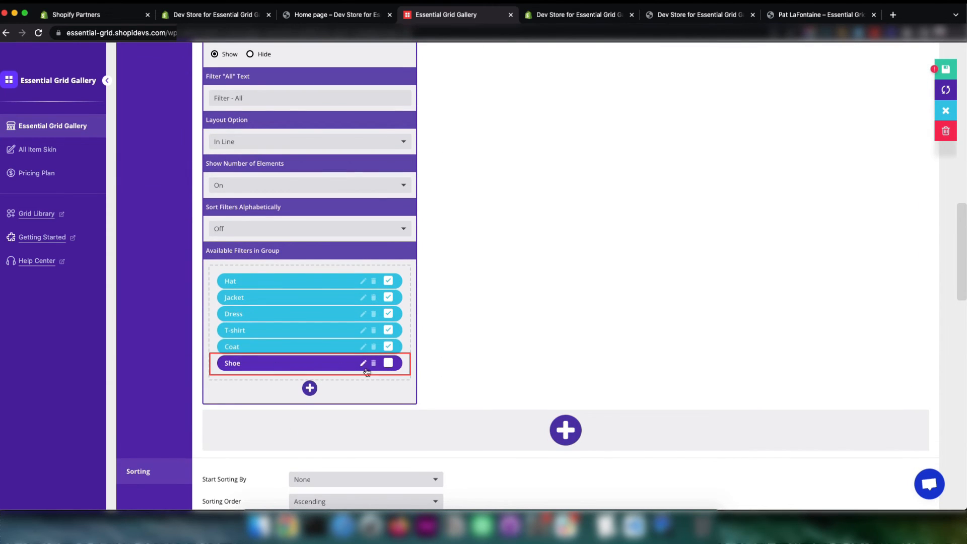
pyautogui.click(388, 363)
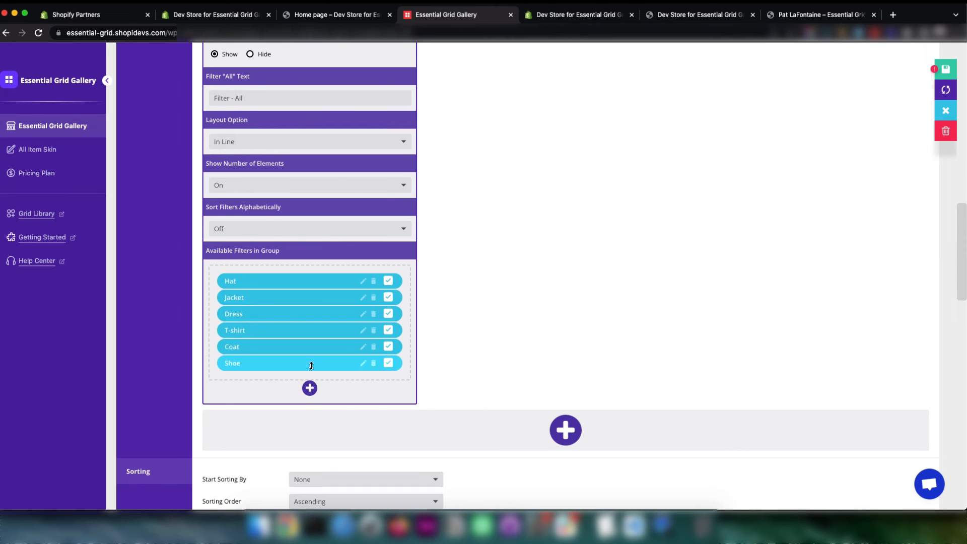
# Move the Shoe filter ahead of Hat in the filter group's order and save the grid
pyautogui.moveTo(311, 366); pyautogui.dragTo(308, 279)
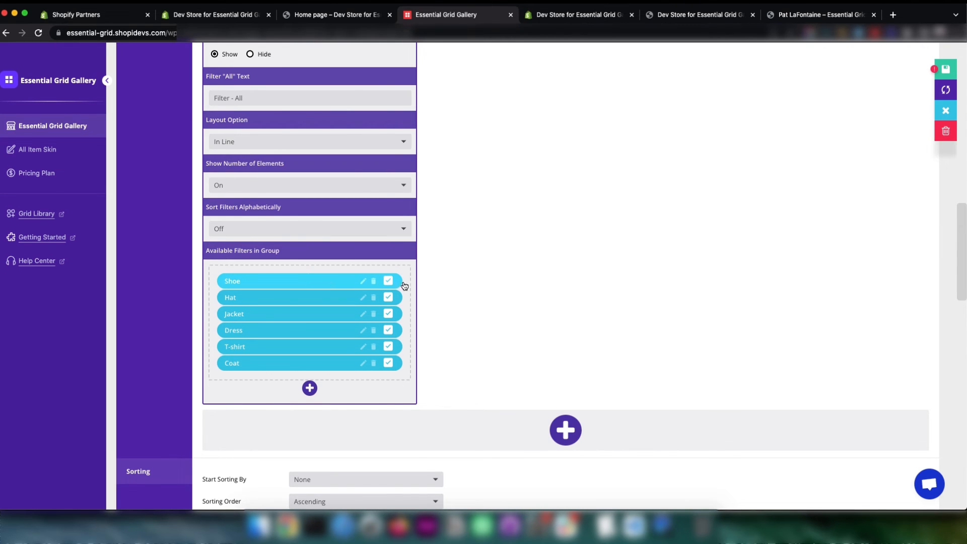
pyautogui.click(945, 69)
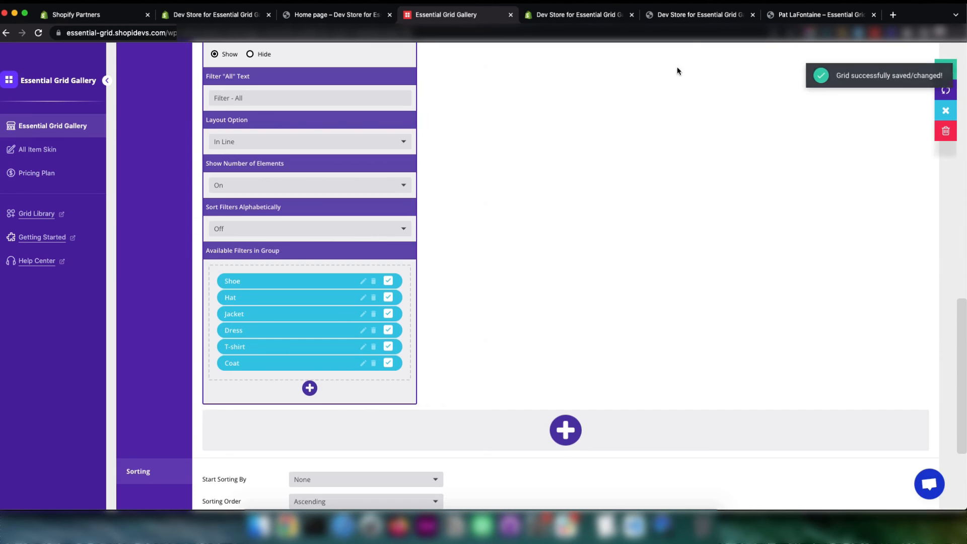
# Reload the live store home page, test the gallery's Shoe and Hat filters separately and combined, and reset to Filter - All
pyautogui.click(683, 19)
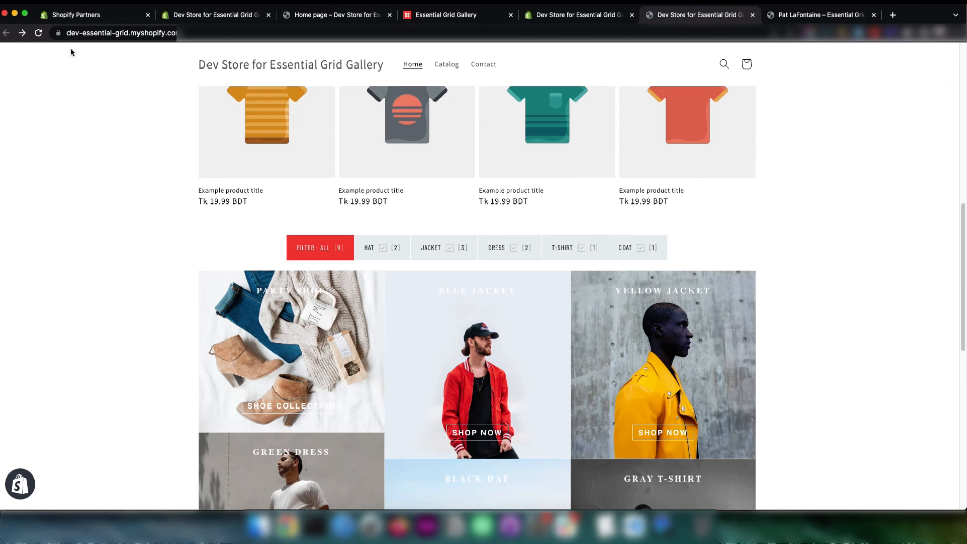
pyautogui.click(40, 33)
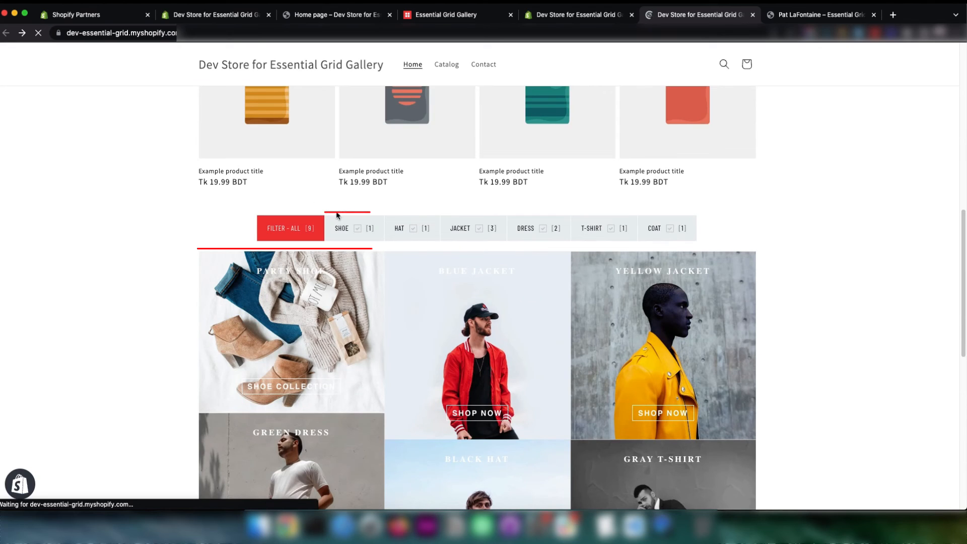
pyautogui.click(347, 224)
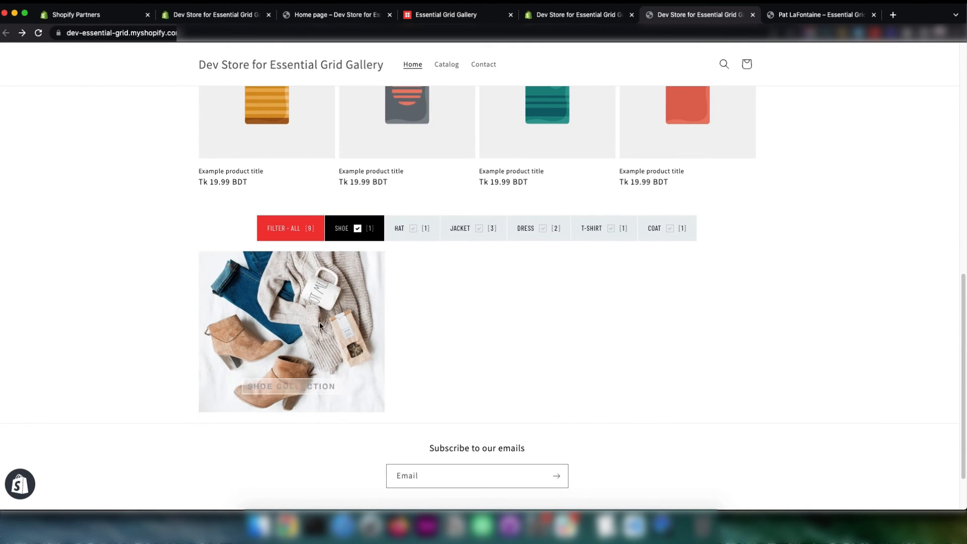
pyautogui.click(406, 231)
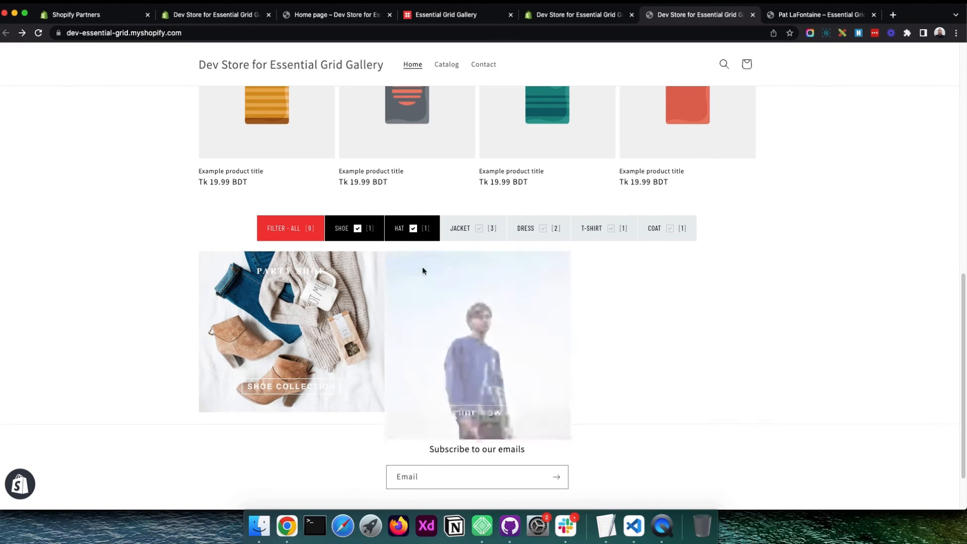
pyautogui.click(356, 230)
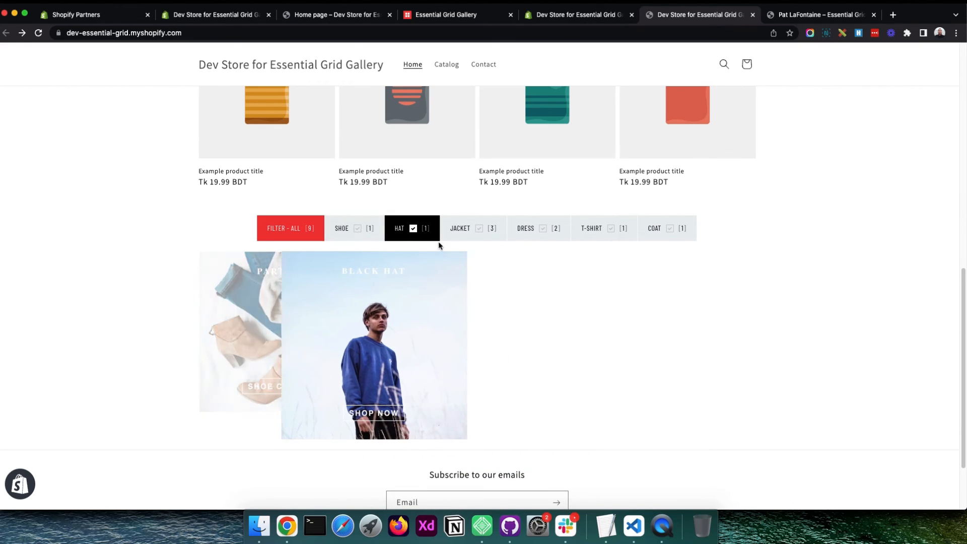
pyautogui.click(412, 229)
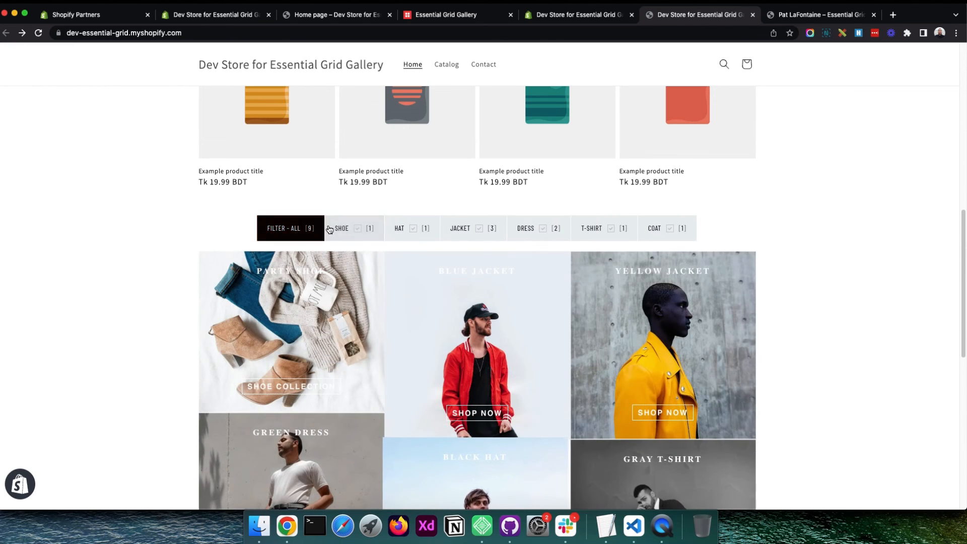
pyautogui.click(358, 229)
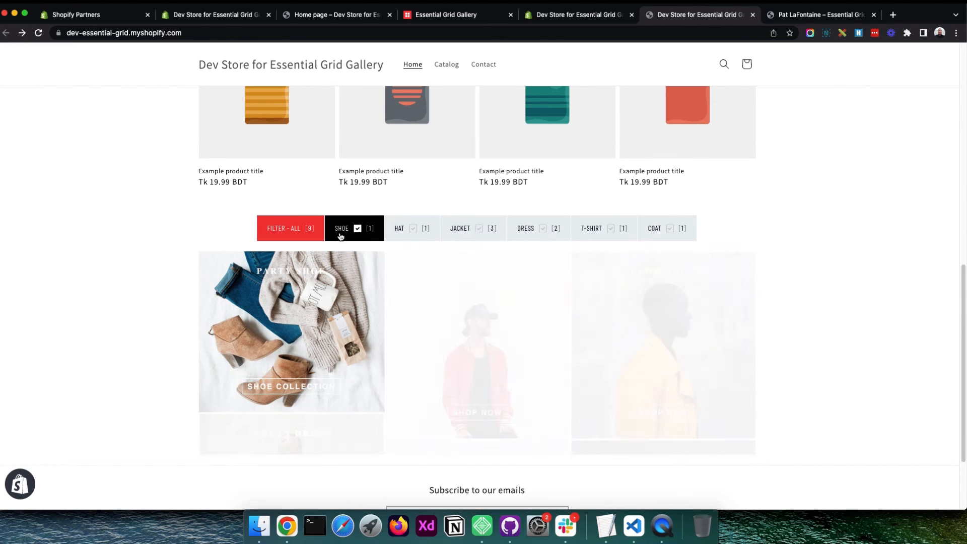
pyautogui.click(286, 230)
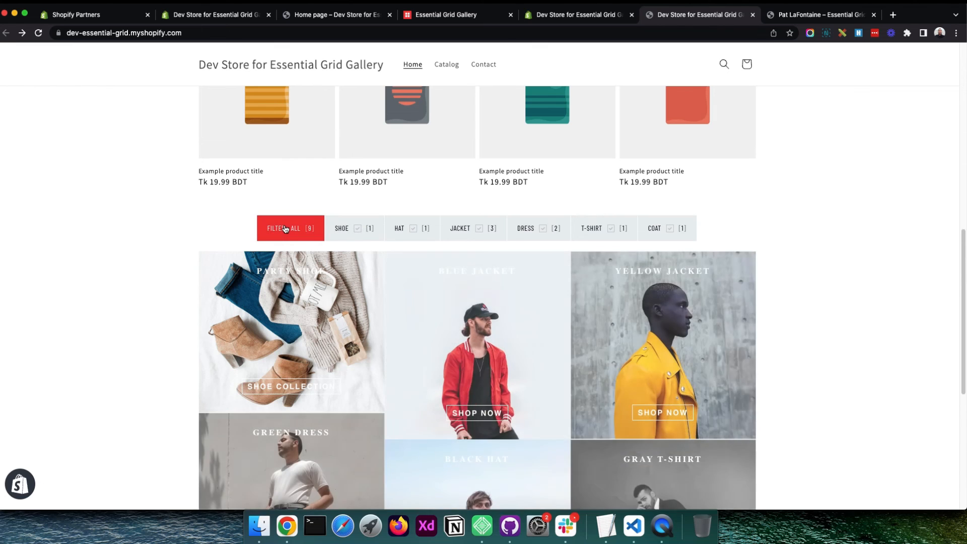